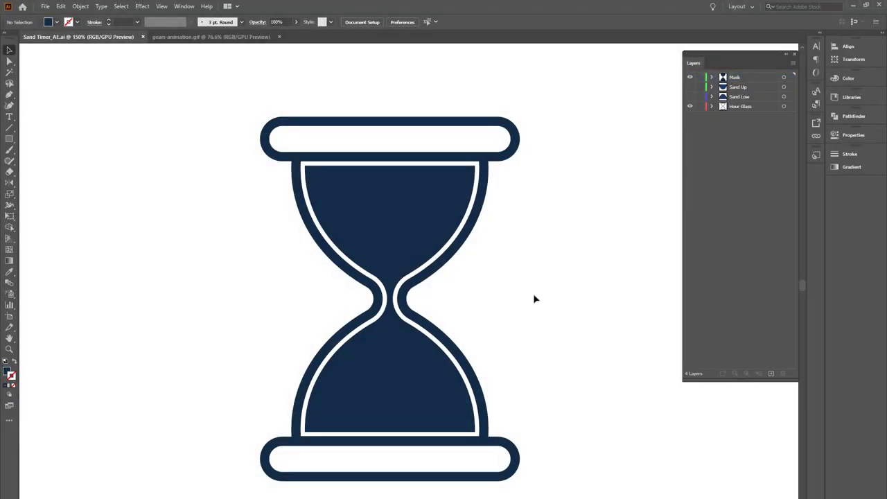
- Toggle visibility of the Mask, Sand Up, Sand Low and Hour Glass layers to compare them
left_click(690, 77)
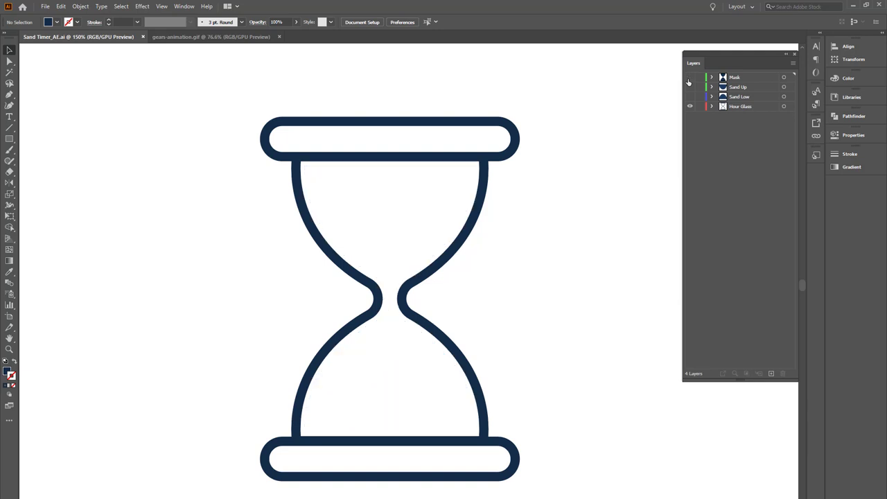
left_click(690, 87)
left_click(689, 96)
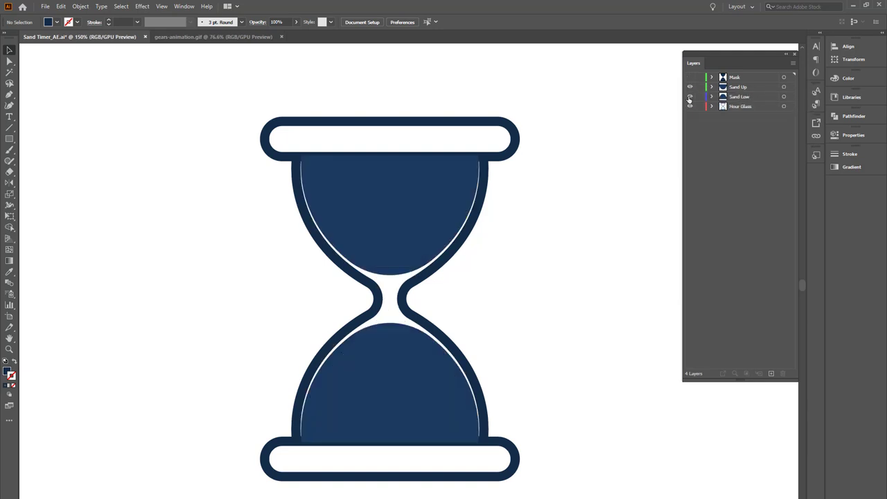
left_click(463, 179)
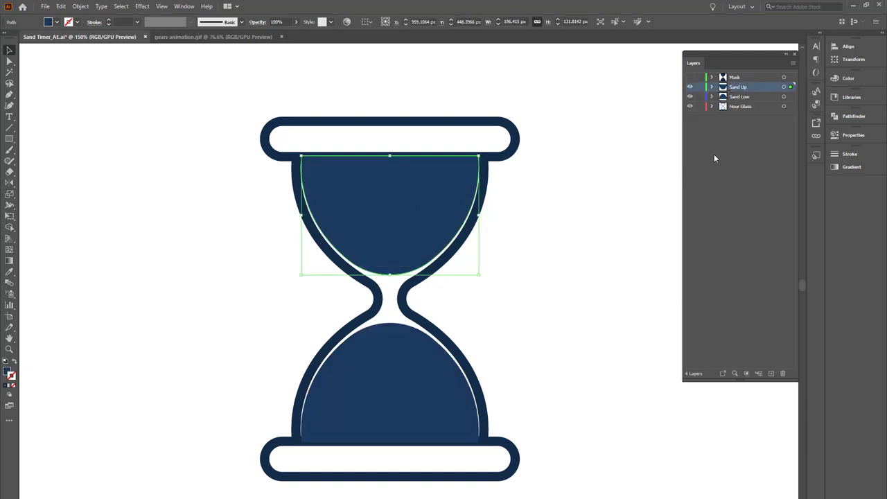
left_click(689, 96)
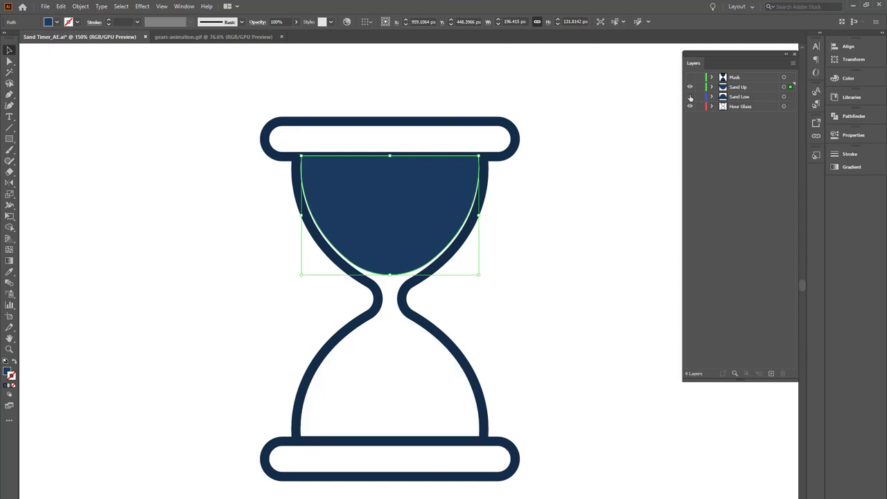
left_click(689, 97)
left_click(690, 86)
left_click(690, 86)
left_click(689, 106)
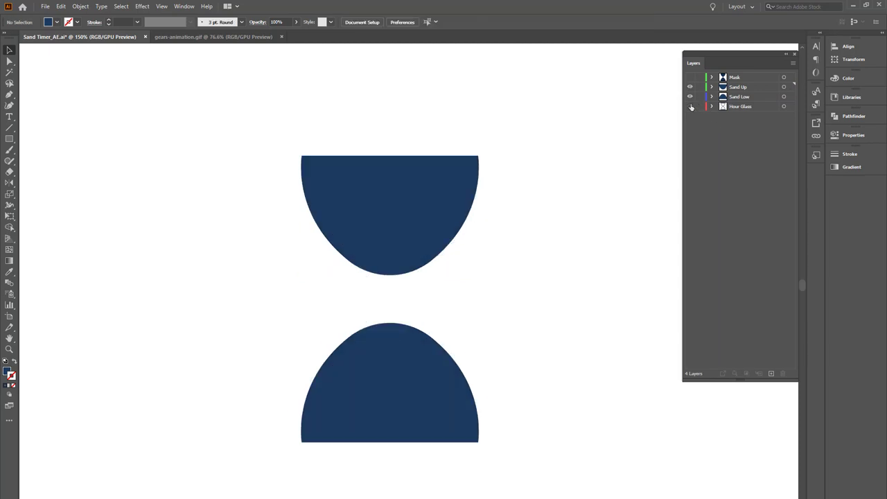
left_click(690, 106)
left_click(690, 96)
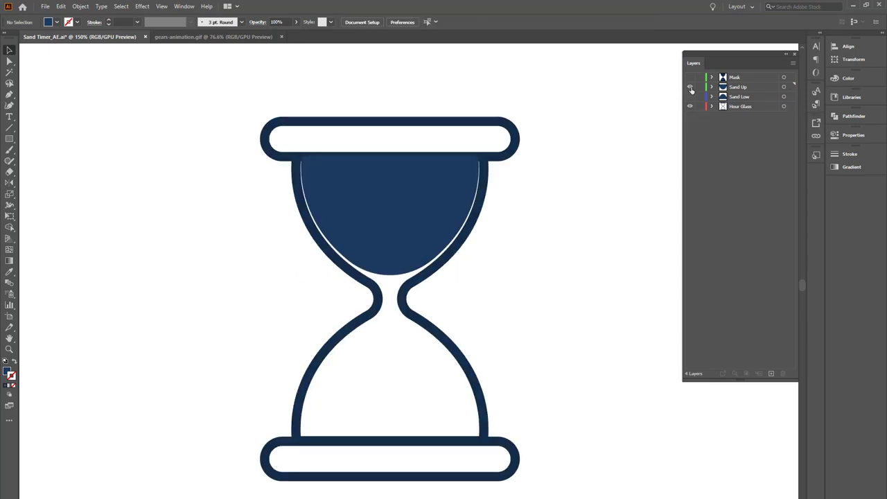
left_click(690, 87)
left_click(689, 77)
left_click(689, 106)
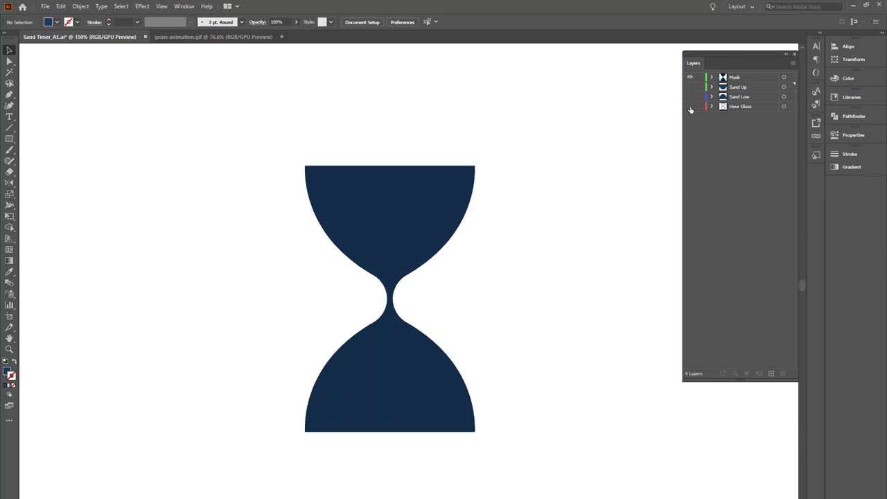
left_click(690, 107)
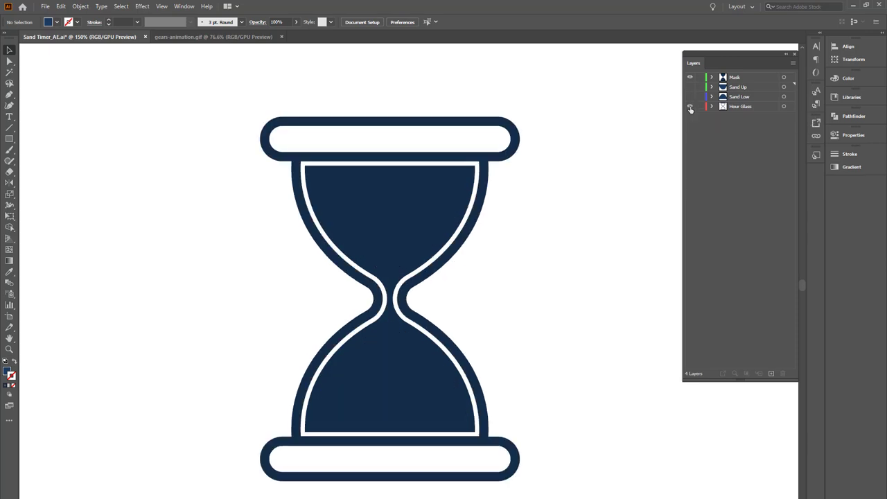
- Try moving the hourglass outline aside, undo it, and pan to empty canvas beside it
left_click(483, 208)
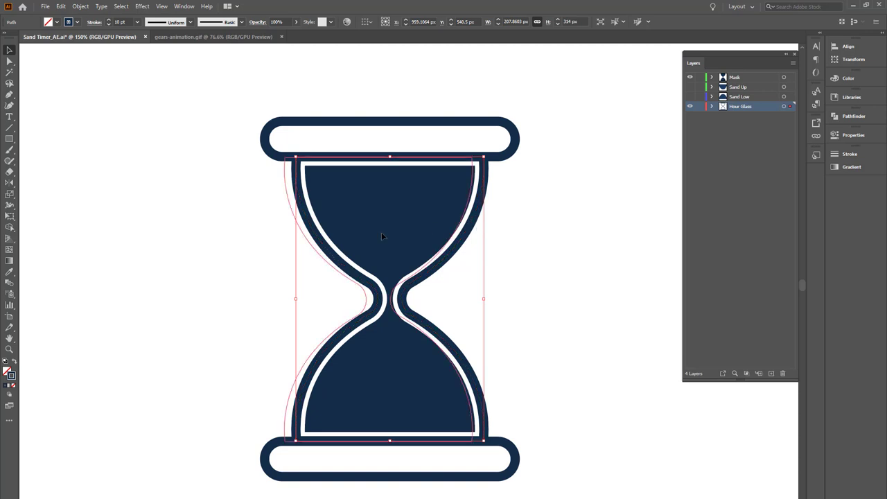
left_click_drag(476, 223, 272, 234)
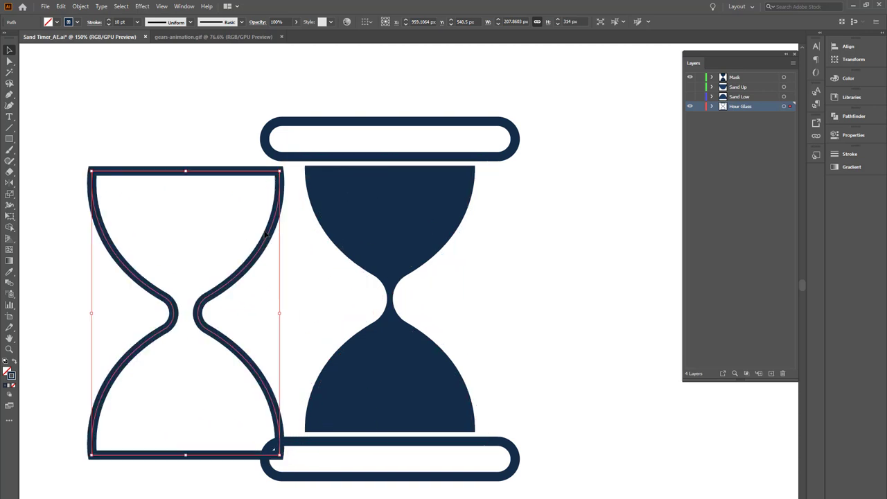
left_click(576, 254)
key("ctrl+z")
left_click(495, 220)
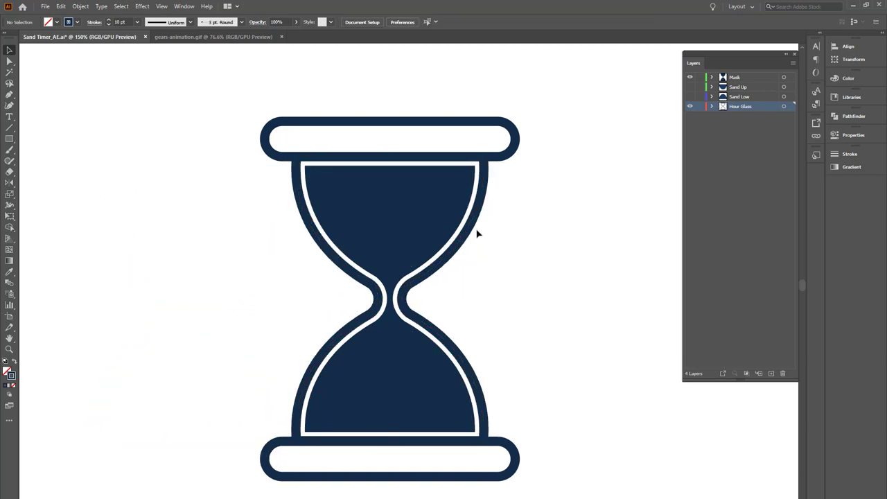
left_click_drag(534, 253, 368, 244)
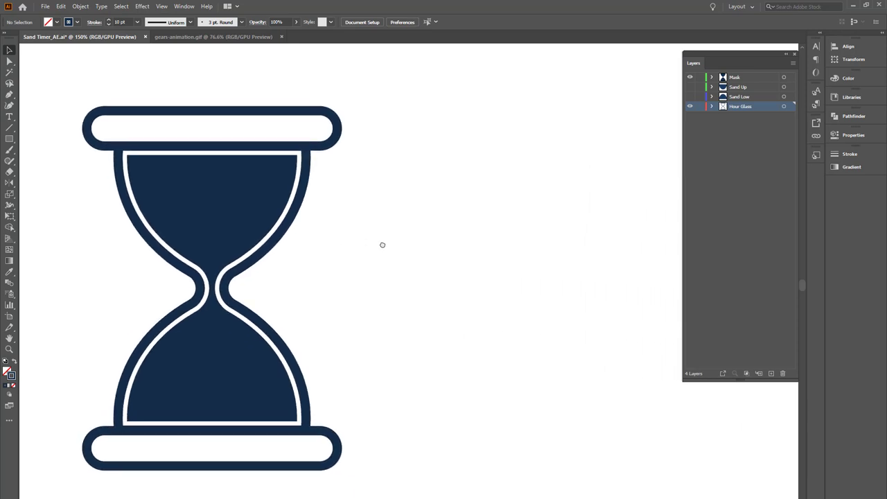
- Draw a Pen path beside the hourglass that curves down into a short vertical end
left_click(9, 95)
left_click(415, 141)
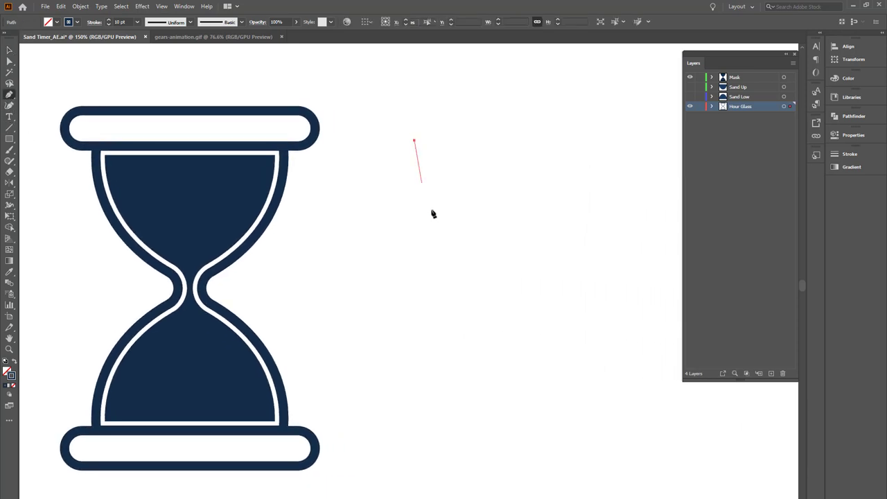
left_click_drag(482, 258, 558, 297)
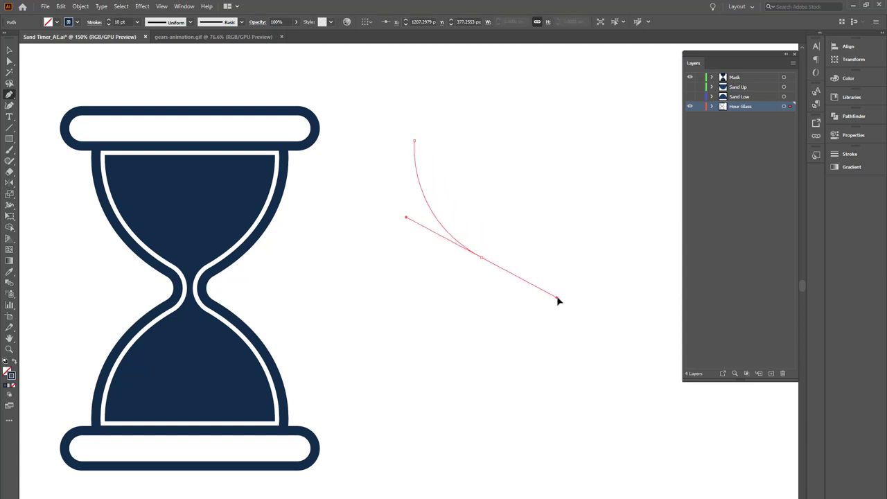
key("ctrl+z")
left_click_drag(515, 261, 614, 291)
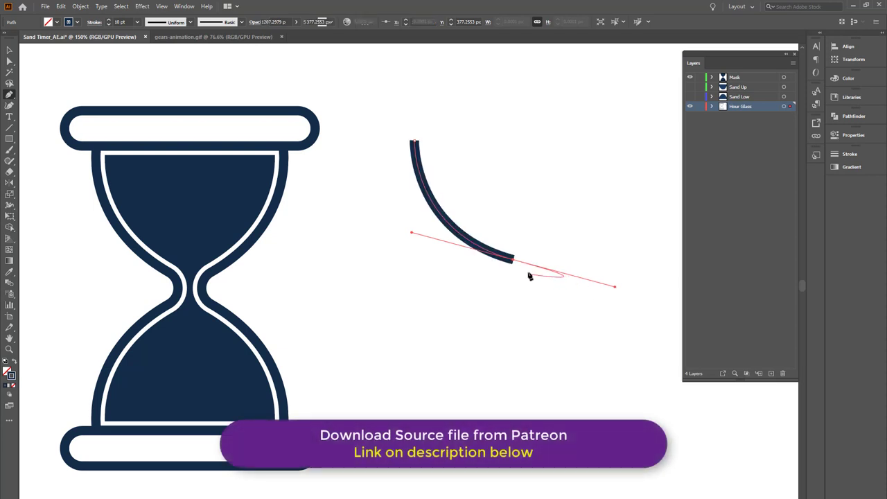
left_click(515, 262)
left_click_drag(515, 262, 515, 306)
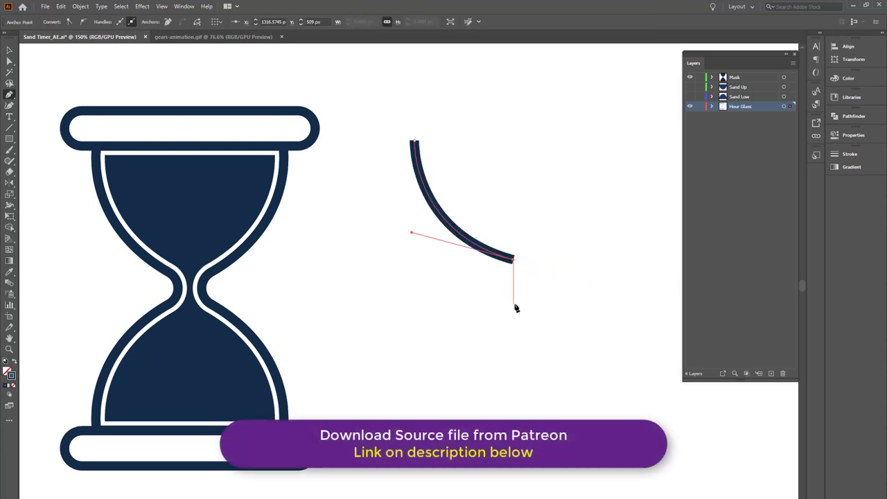
left_click(514, 287)
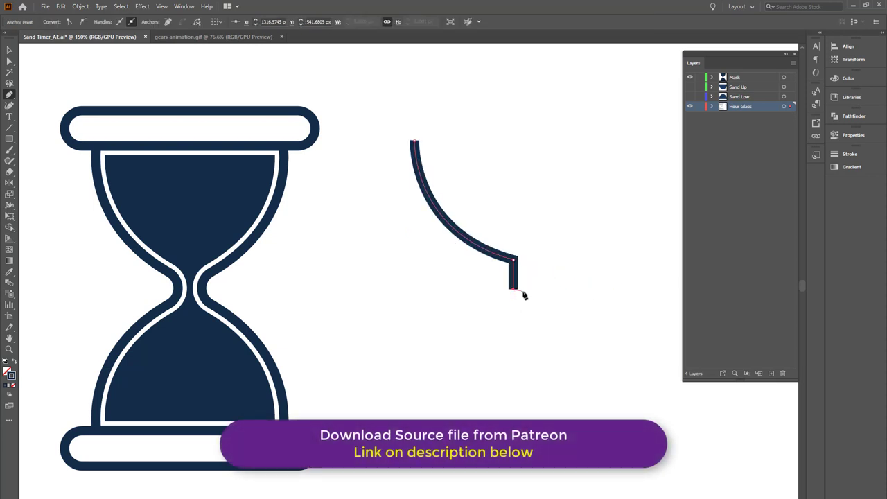
- Round the corner where the curve meets the vertical segment to about 45.79 px radius
left_click(9, 50)
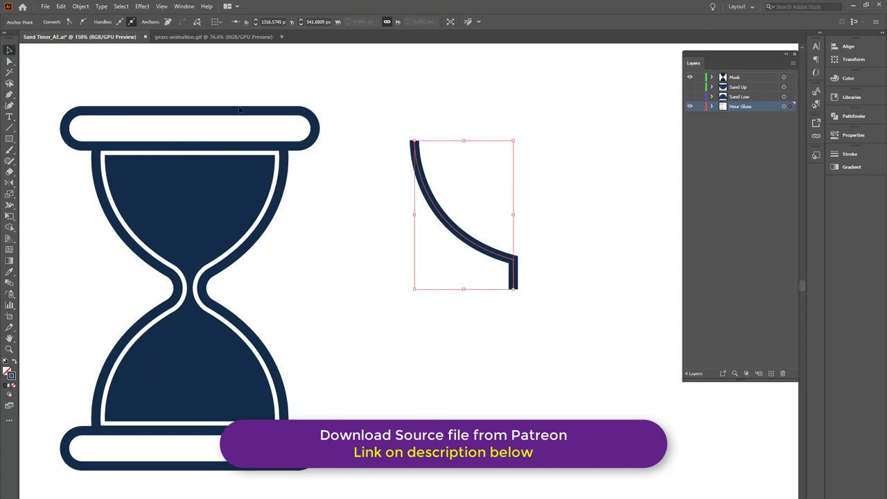
left_click(521, 227)
left_click_drag(553, 235, 479, 284)
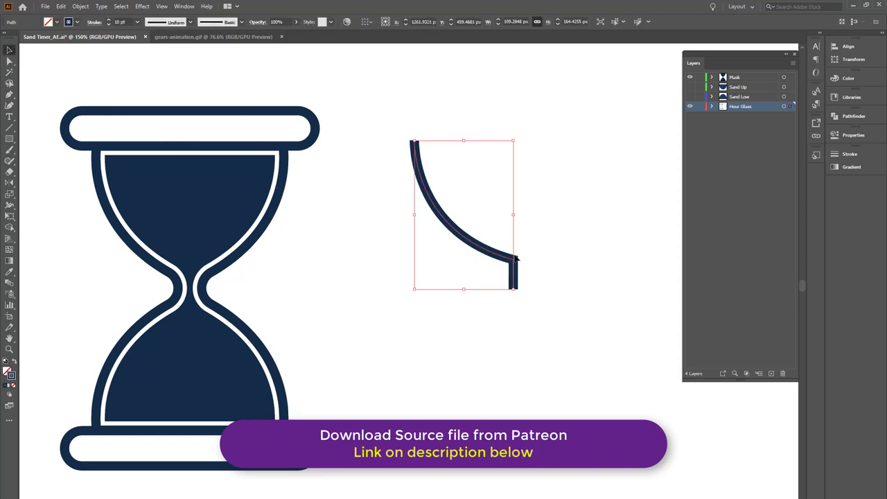
key("a")
left_click(509, 264)
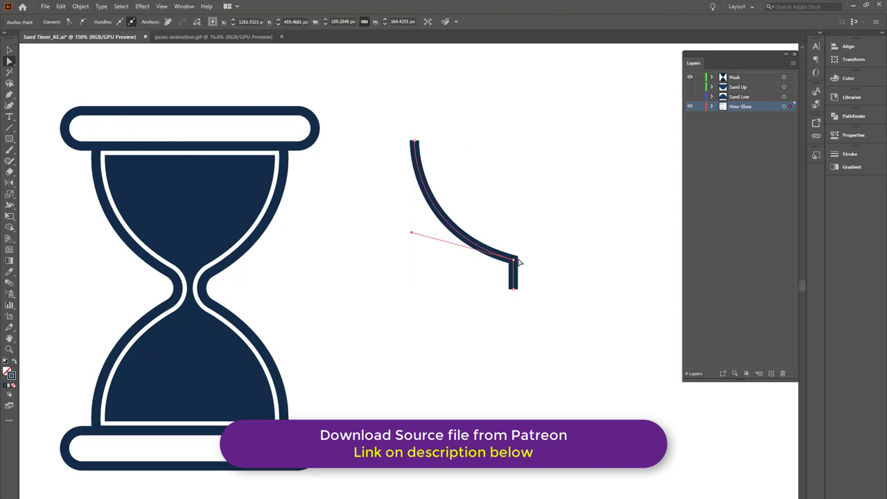
left_click(511, 287)
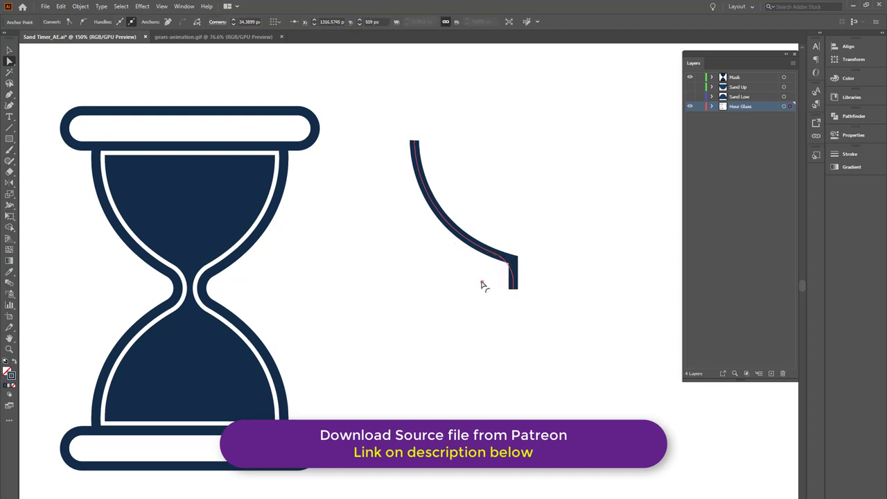
left_click_drag(483, 286, 544, 267)
left_click_drag(482, 283, 469, 294)
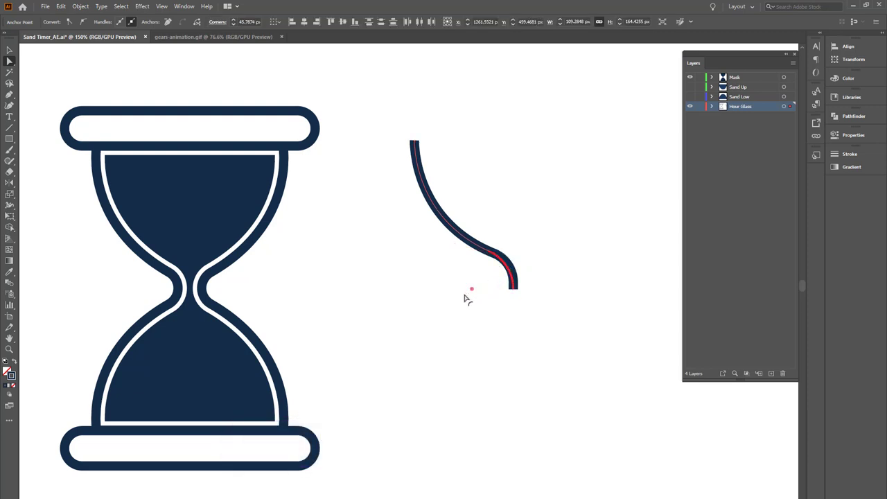
left_click(557, 253)
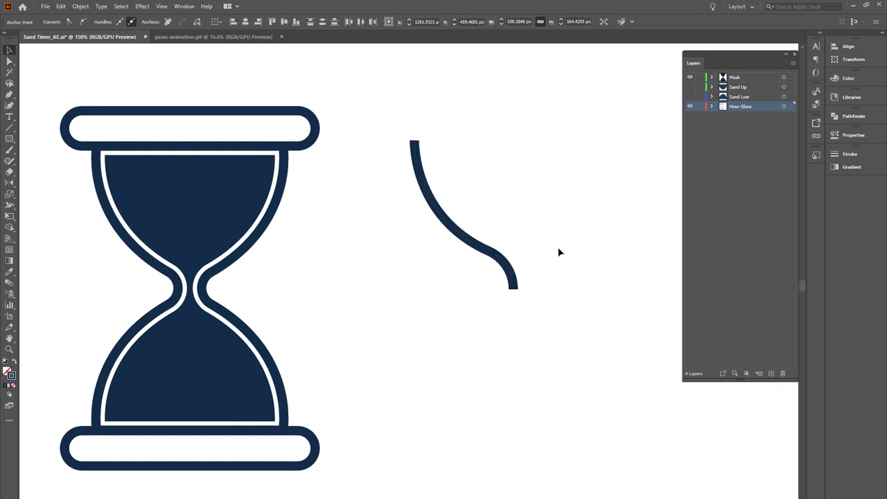
key("v")
left_click(495, 259)
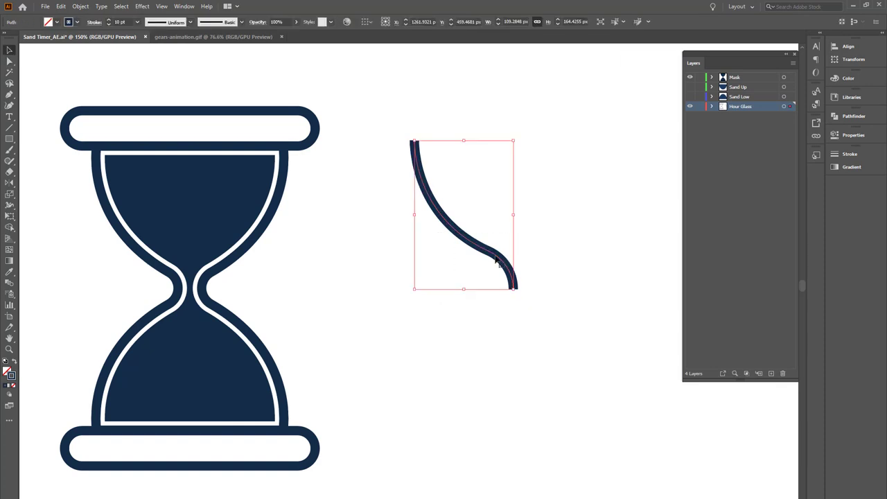
- Paste a copy of the curve in front and reflect it into a mirrored pair
left_click(61, 6)
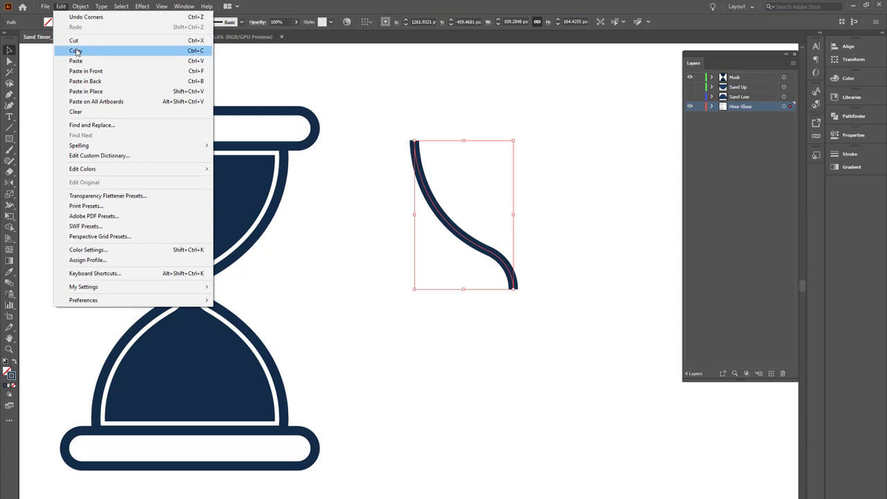
left_click(75, 51)
left_click(61, 6)
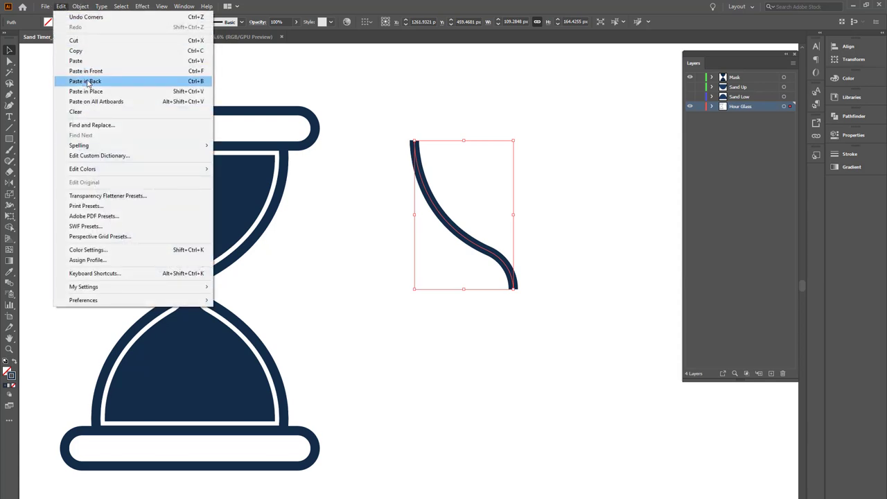
left_click(90, 95)
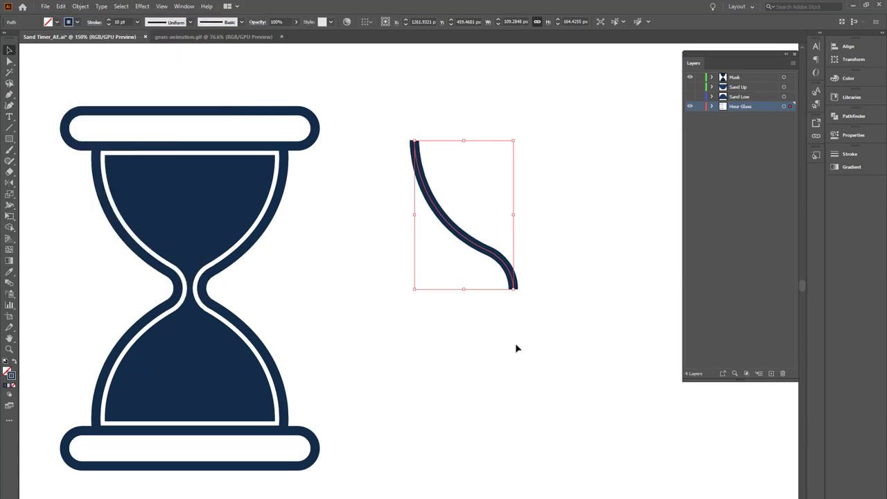
right_click(504, 267)
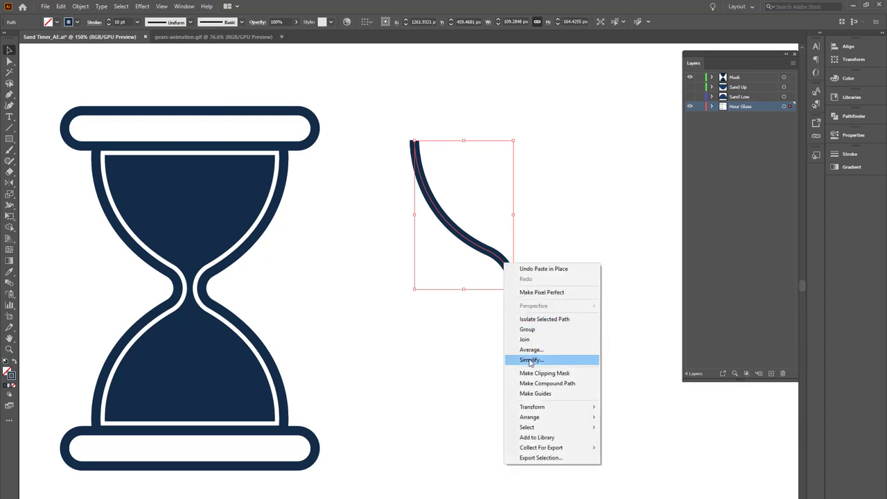
mouse_move(535, 409)
left_click(624, 442)
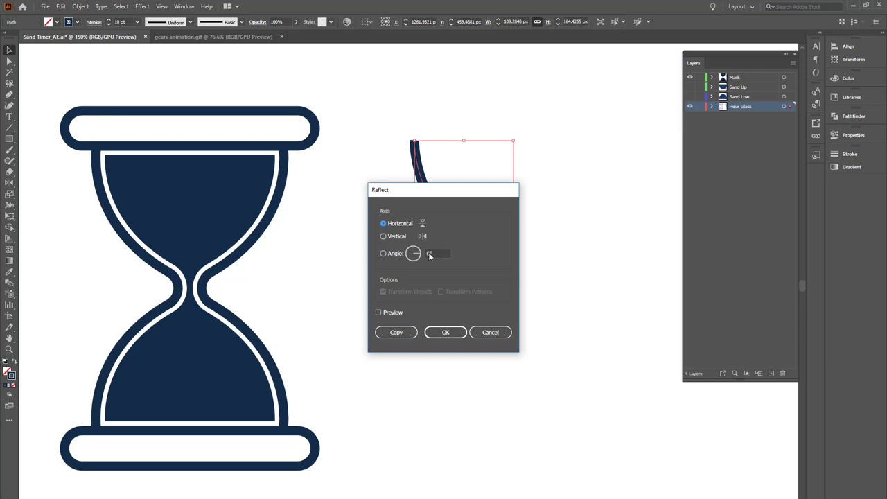
left_click(444, 334)
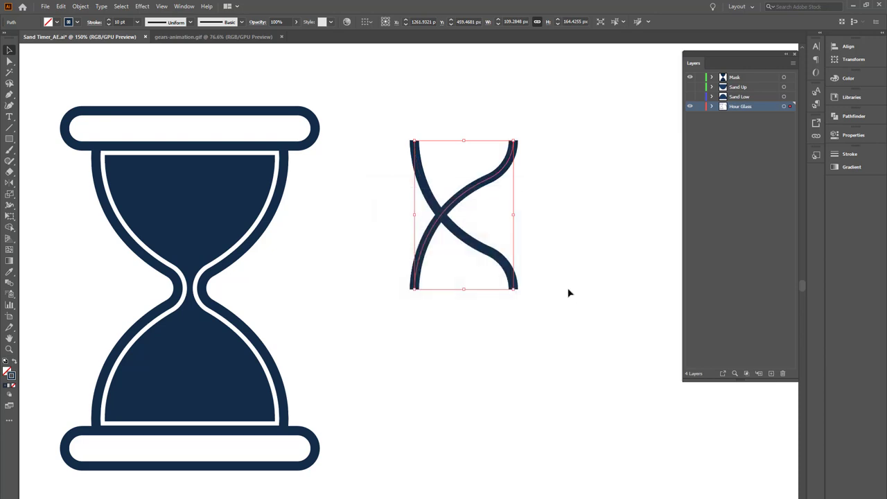
- Nudge the mirrored copy down until it sits just below the upper curve's end
key("shift+Down")
key("shift+Down")
key("shift+Down")
key("shift+Down")
key("shift+Down")
key("shift+Down")
key("shift+Up")
key("shift+Up")
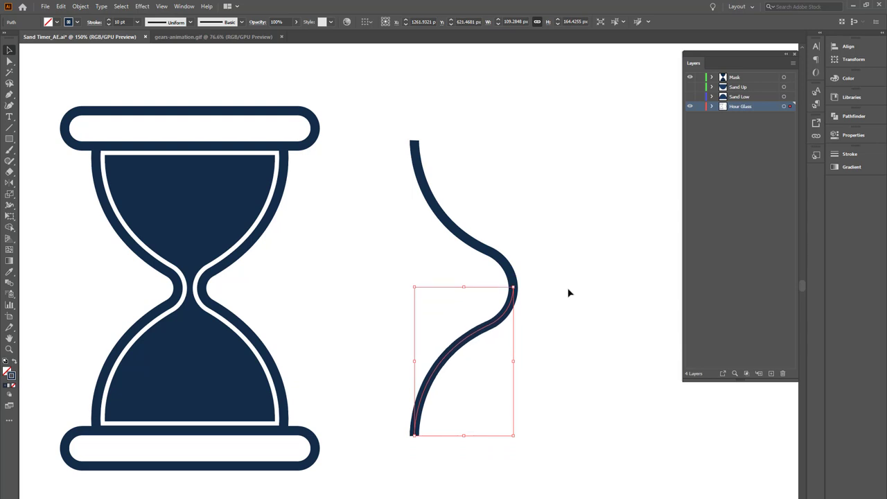
key("Down")
key("Down")
key("Down")
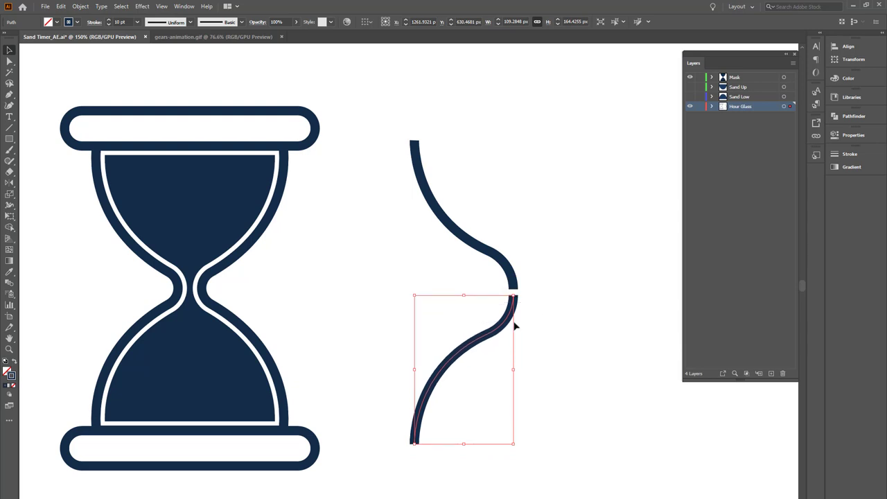
left_click(9, 95)
- Join the lower curve's top endpoint to the upper curve's bottom endpoint into one wavy path
left_click(513, 298)
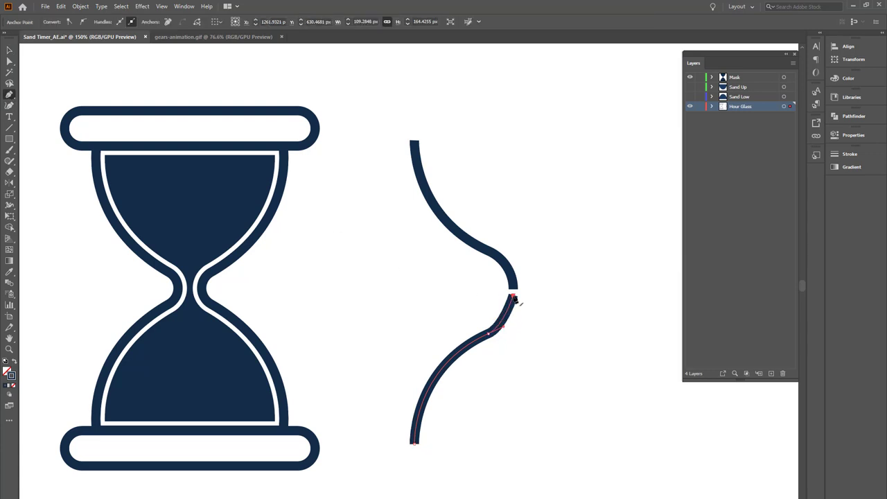
left_click(514, 292)
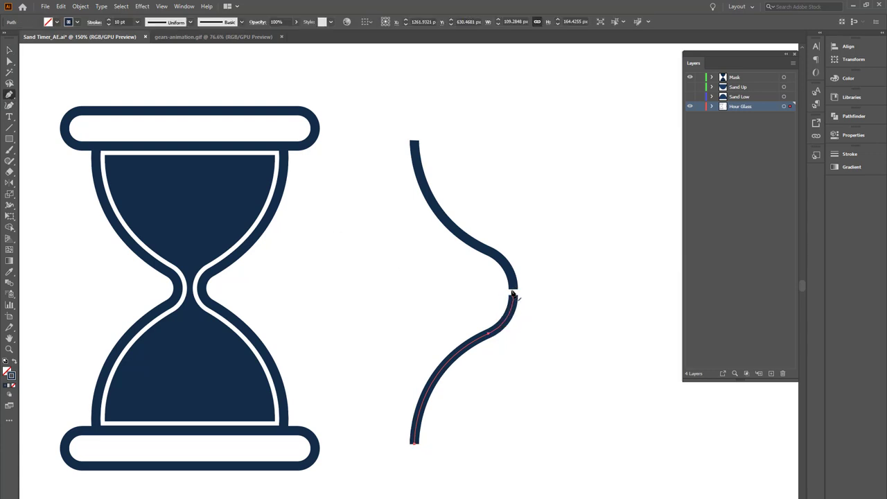
left_click(514, 293)
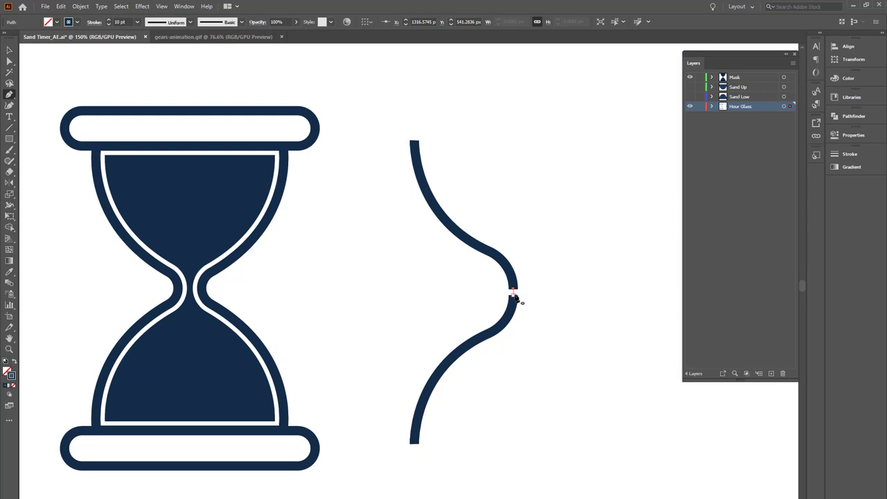
left_click(513, 297)
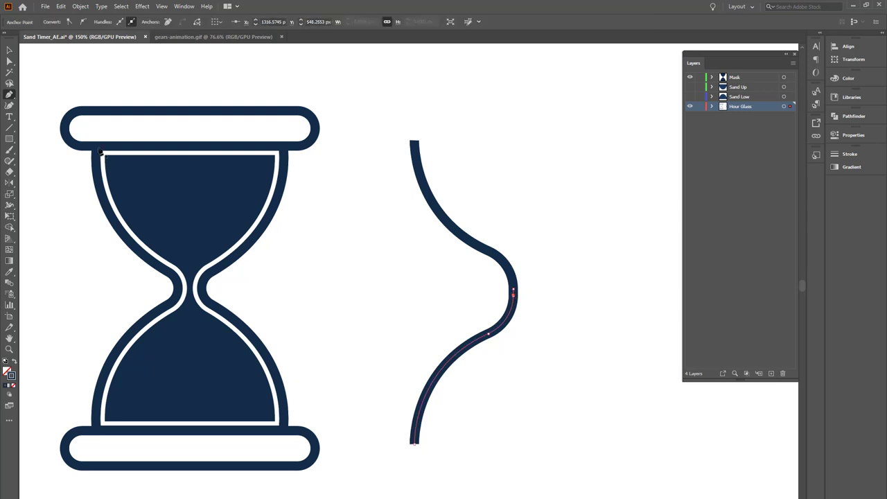
key("v")
left_click(572, 285)
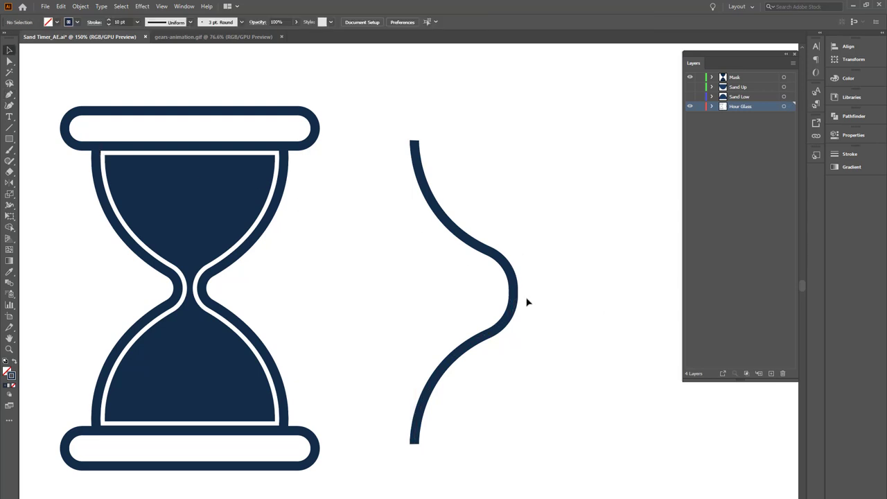
left_click(515, 303)
left_click(558, 288)
left_click(453, 373)
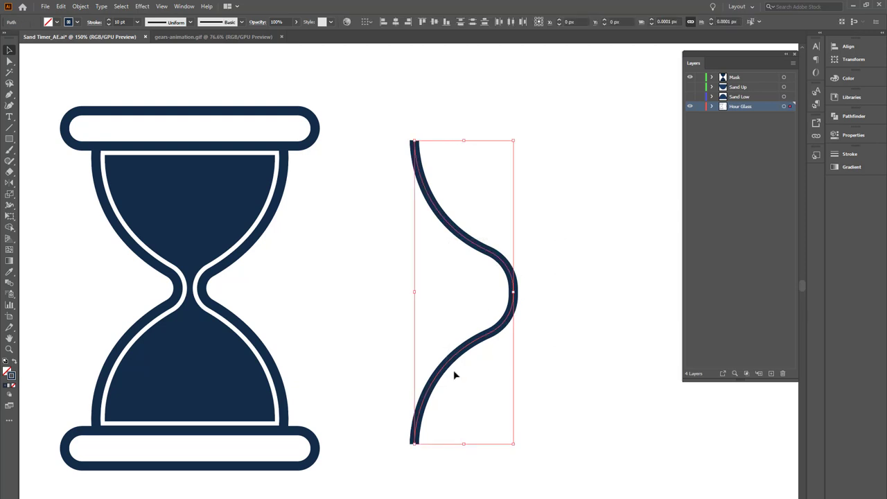
- Reflect the side curve vertically as a copy and nudge it right to form the opposite side
left_click(503, 326)
right_click(504, 329)
mouse_move(549, 461)
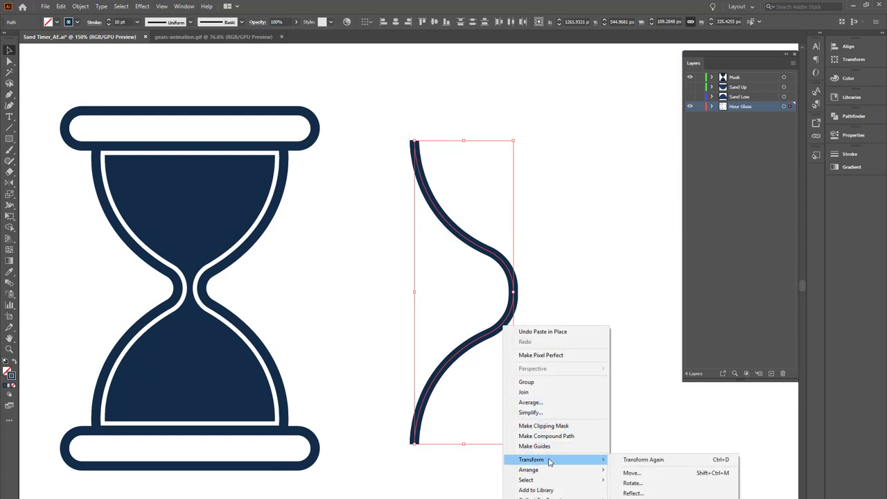
left_click(634, 493)
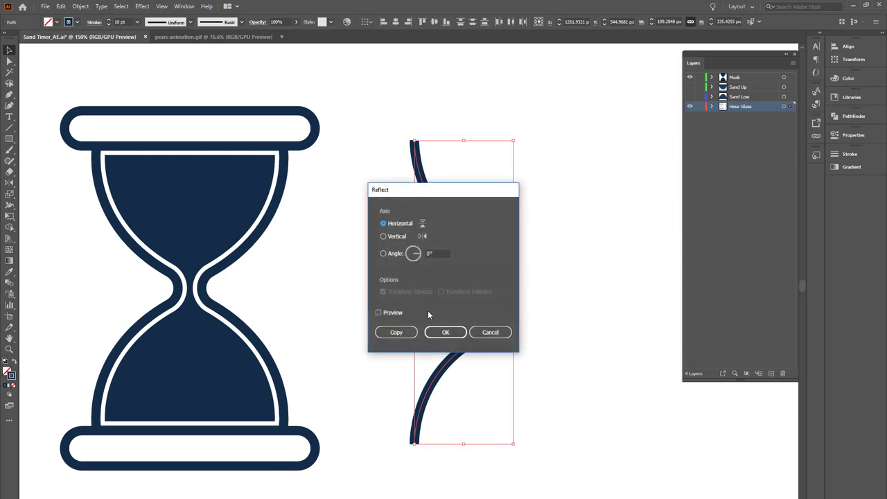
left_click(421, 237)
left_click(442, 331)
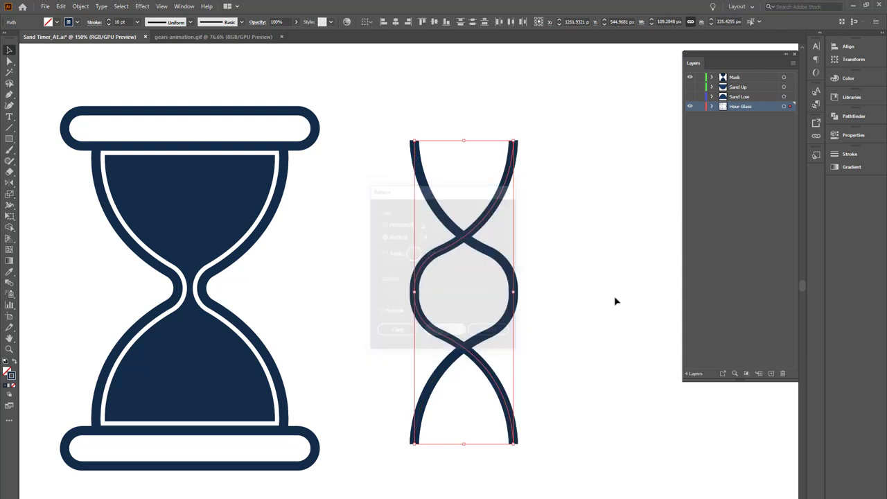
key("shift+Right")
key("shift+Right")
key("shift+Right")
key("shift+Right")
key("shift+Right")
key("shift+Right")
key("shift+Right")
key("shift+Right")
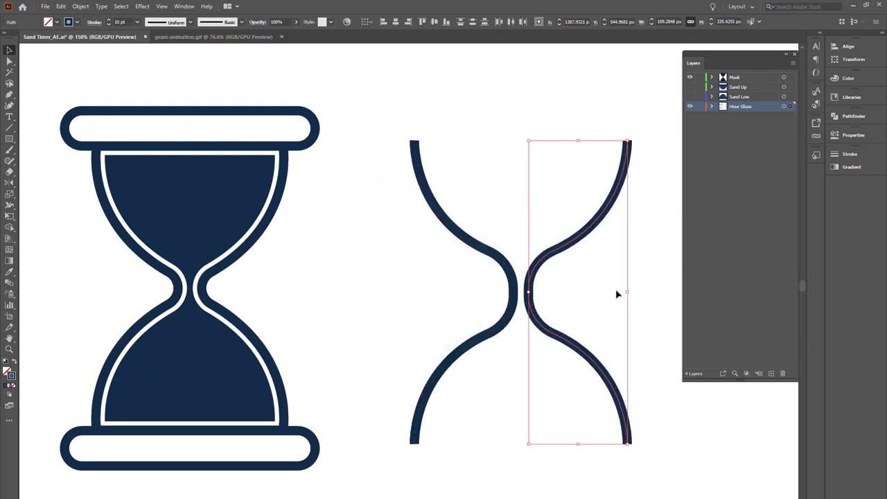
key("shift+Right")
- Draw a rounded rectangle cap bar across the top of the glass
left_click(514, 253)
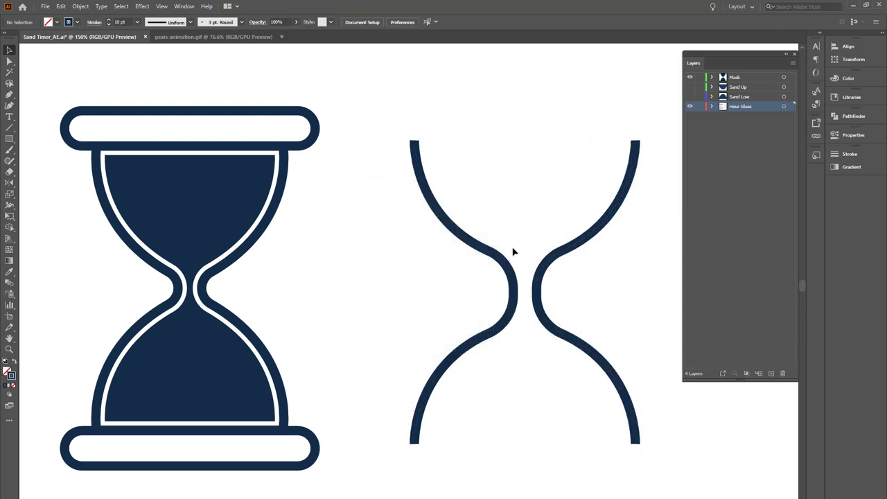
left_click(9, 139)
mouse_move(372, 113)
left_mouse_down()
mouse_move(671, 142)
mouse_move(591, 138)
left_mouse_up()
- Duplicate the top cap with Ctrl+D and move the copy down to the glass bottom
key("v")
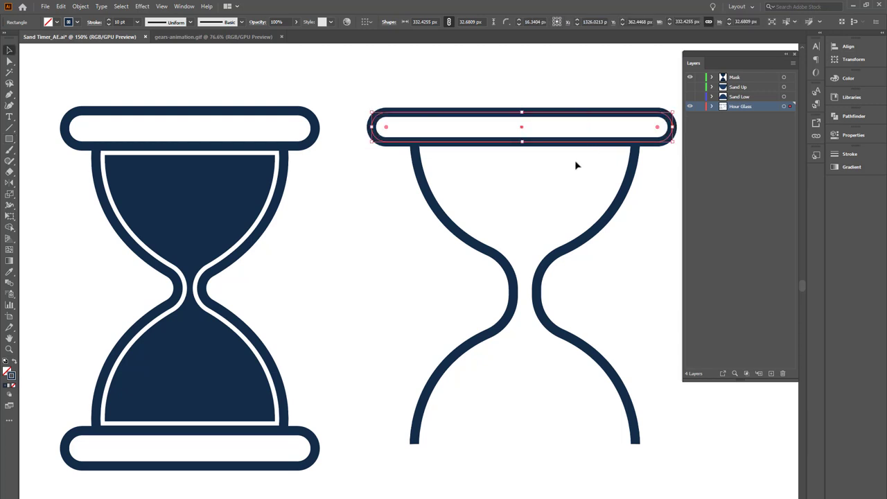
left_click(576, 164)
left_click(572, 123)
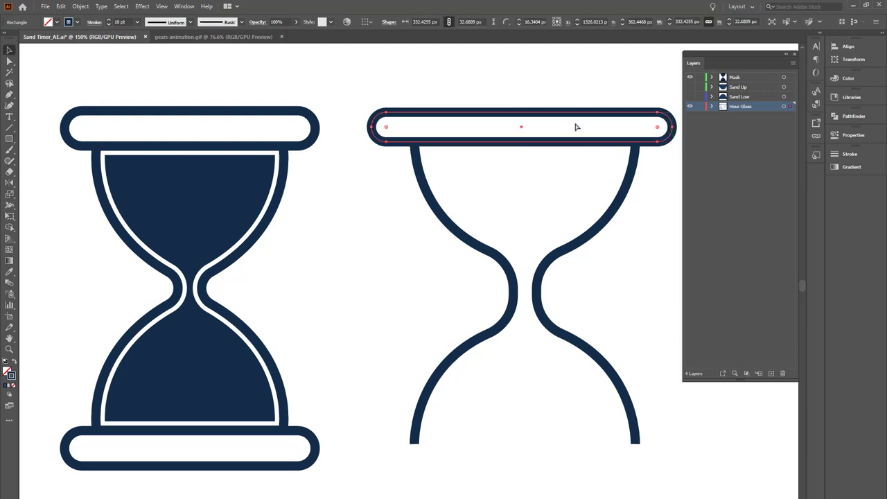
key("ctrl+d")
key("shift+Down")
key("shift+Down")
key("shift+Down")
key("shift+Down")
key("shift+Down")
key("shift+Down")
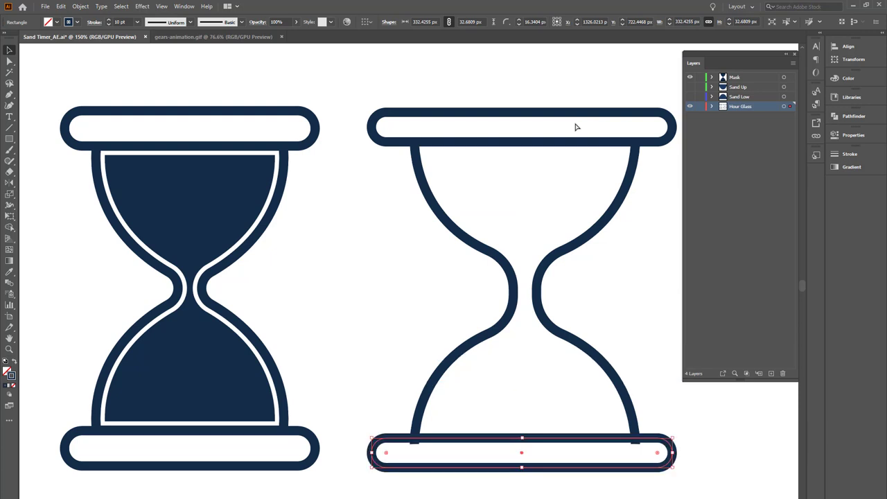
key("shift+Down")
left_click(650, 364)
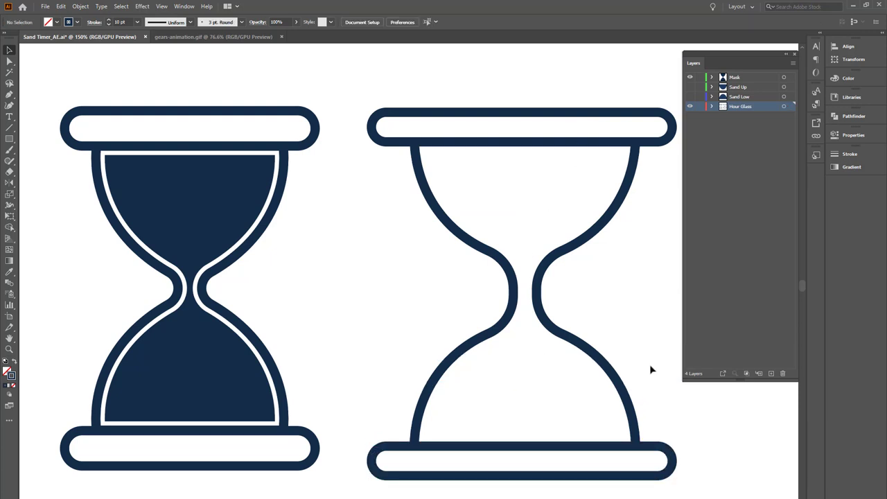
- Select the new hourglass's curved side outline, after trying and undoing a sand-shape move
left_click_drag(350, 94, 722, 443)
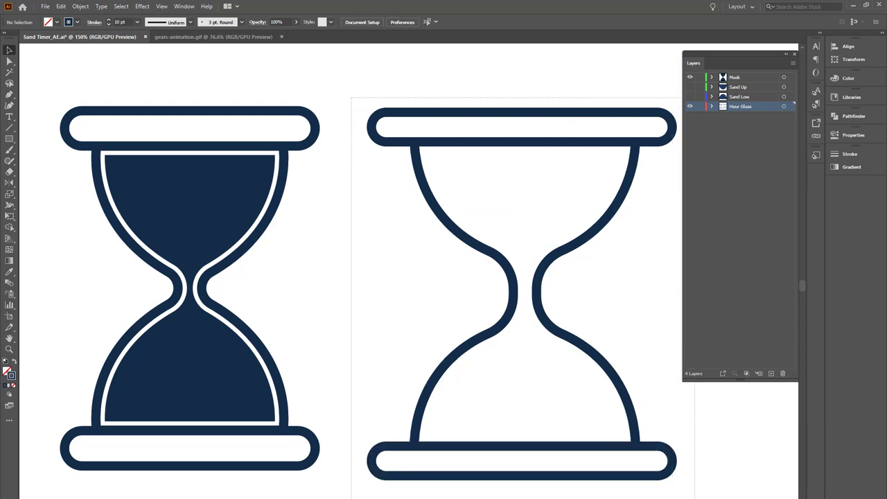
left_click(723, 439)
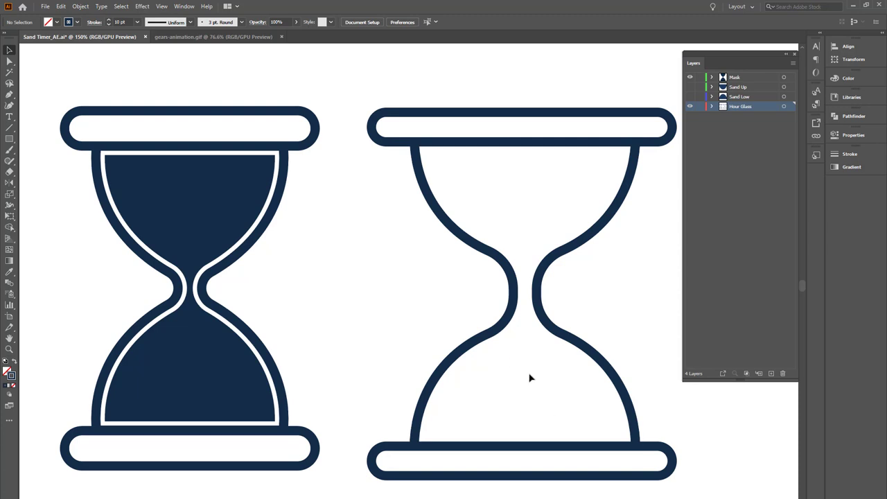
left_click(551, 300)
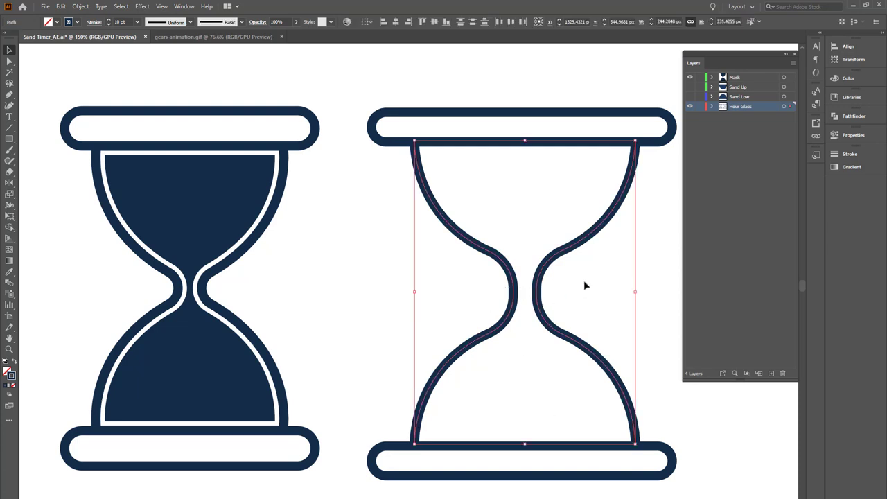
left_click(614, 312)
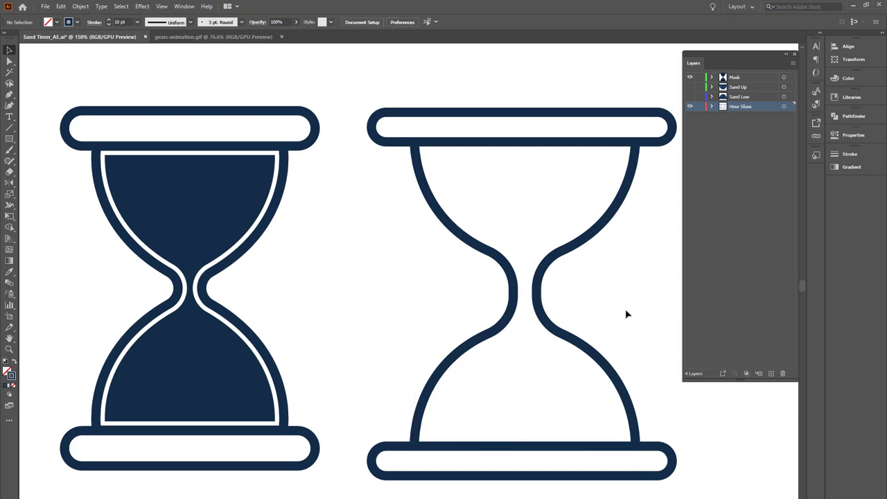
left_click(220, 211)
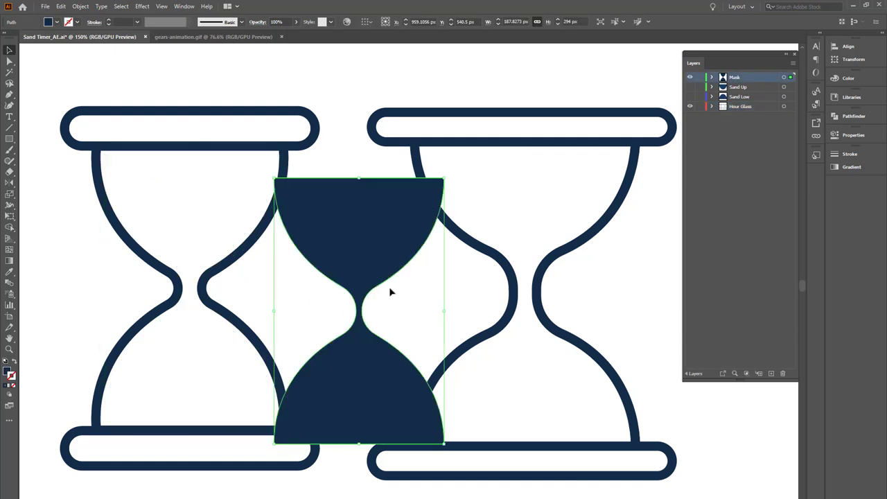
mouse_move(220, 267)
left_mouse_down()
mouse_move(607, 321)
mouse_move(625, 292)
left_mouse_up()
key("ctrl+z")
left_click(621, 272)
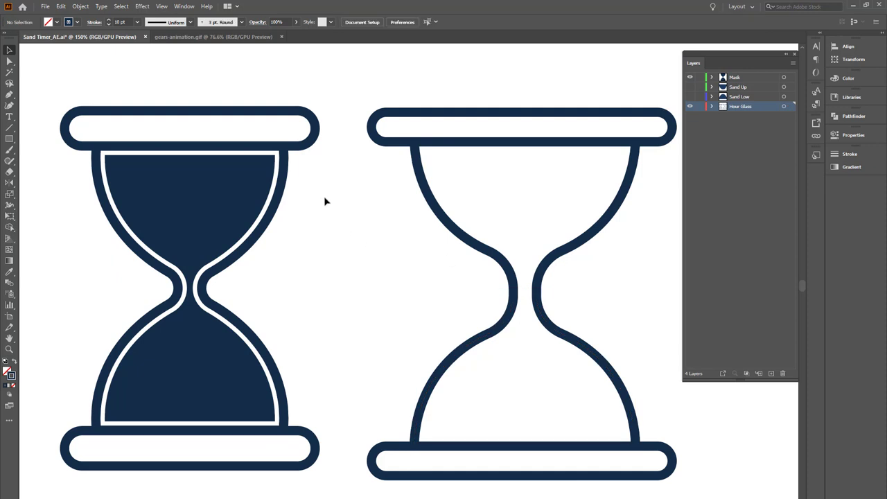
left_click_drag(381, 179, 643, 347)
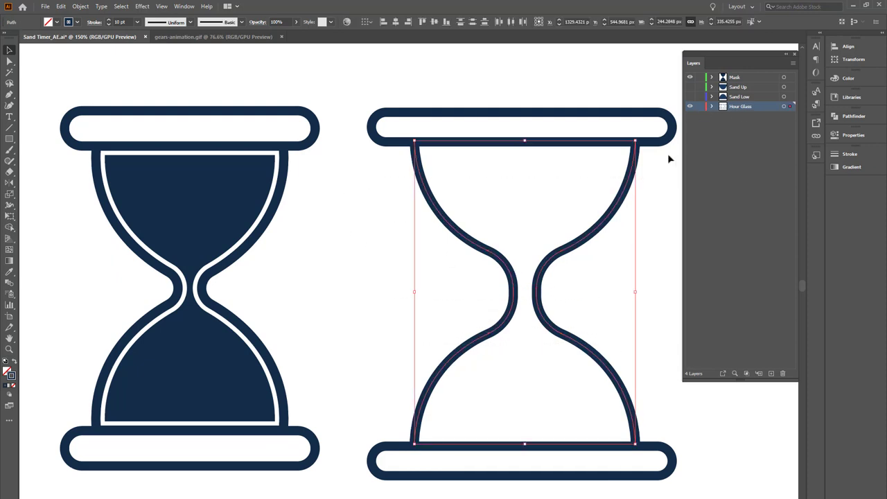
scroll(668, 159, "right", 10)
- Paste the curved outline copy and shift it slightly right and down
key("ctrl+v")
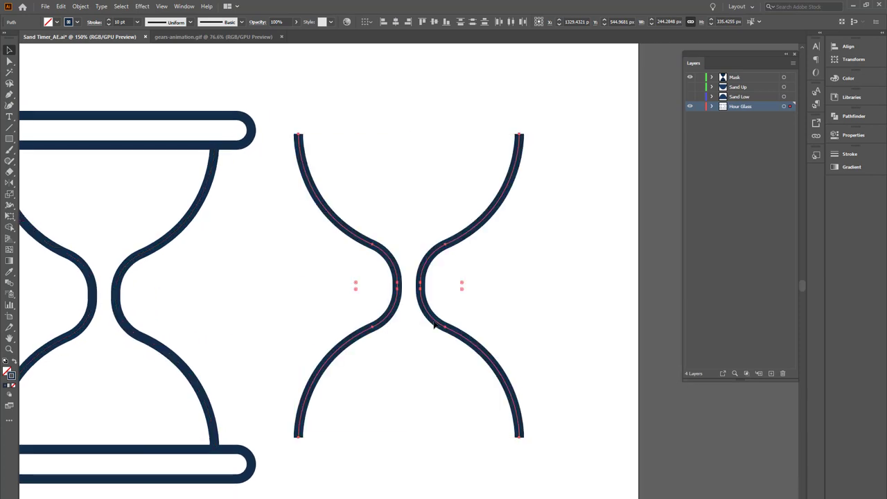
left_click(435, 325)
left_click_drag(434, 321, 479, 347)
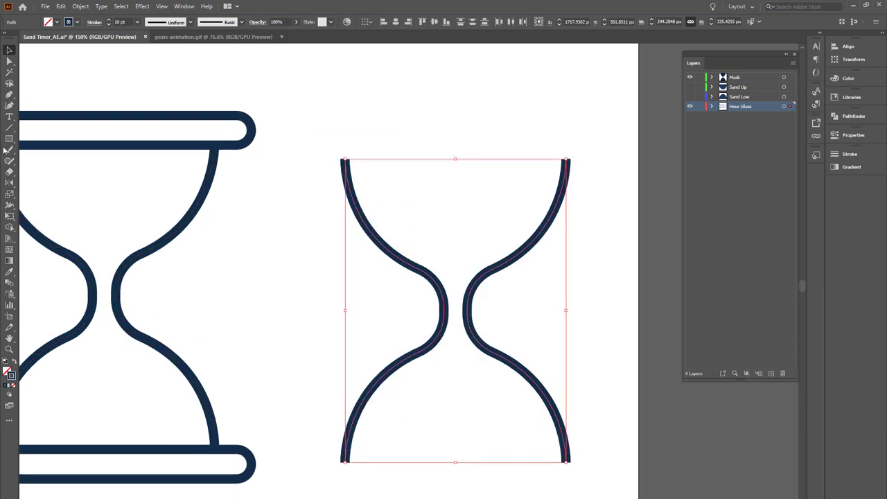
- Close the top and bottom of the outline with straight Pen edges and select the whole path
left_click(9, 95)
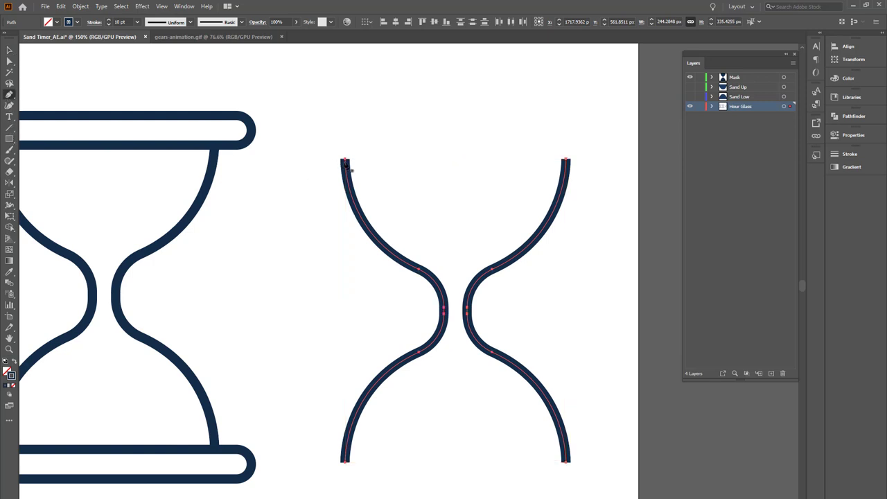
left_click(345, 162)
left_click(567, 161)
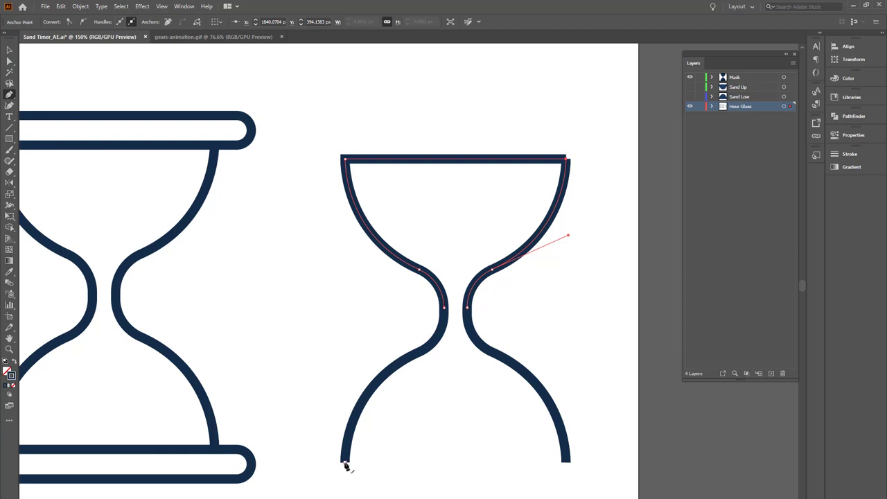
left_click(345, 462)
left_click(567, 462)
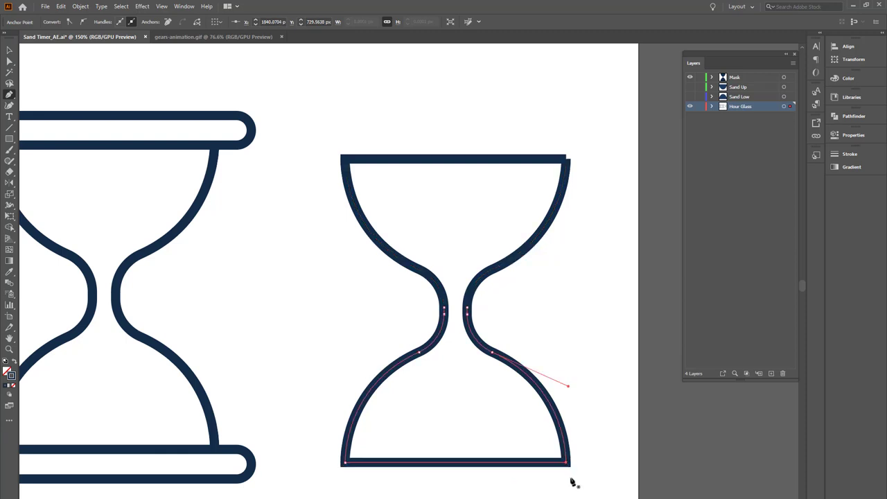
key("v")
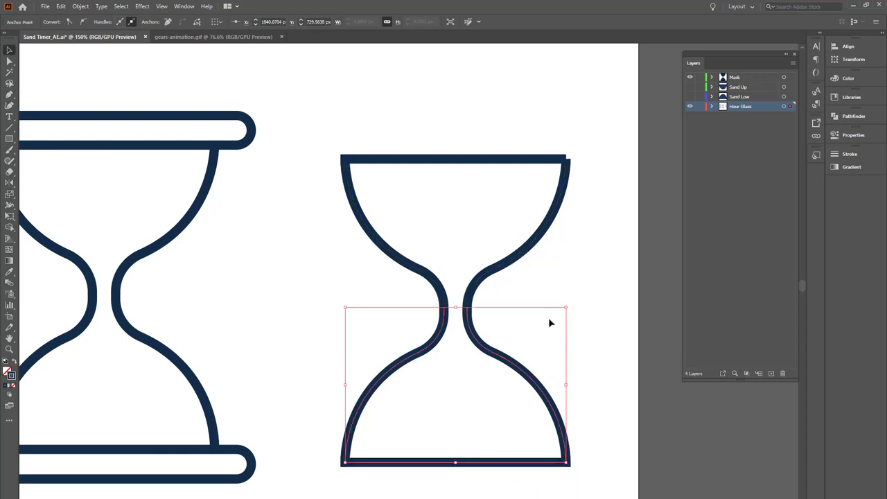
left_click(574, 277)
left_click(488, 346)
left_click(540, 270)
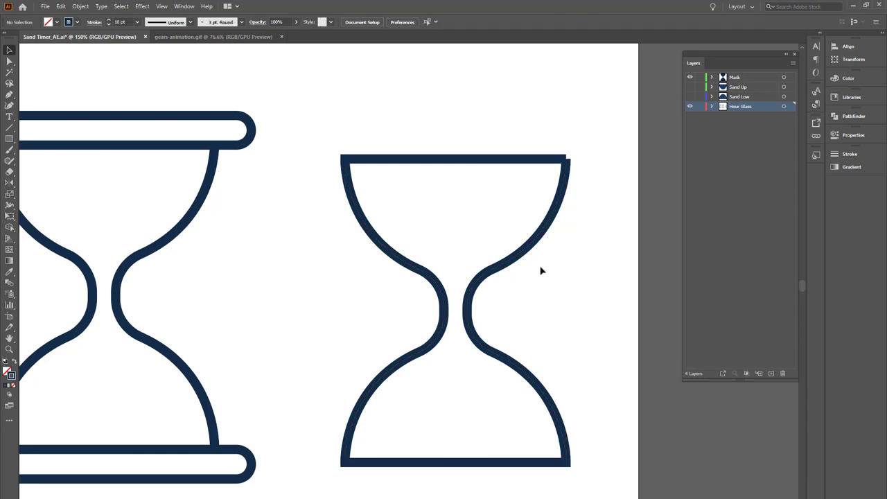
left_click(380, 337)
- Set the hourglass stroke weight to 20 pt and reselect the thick path
left_click(137, 22)
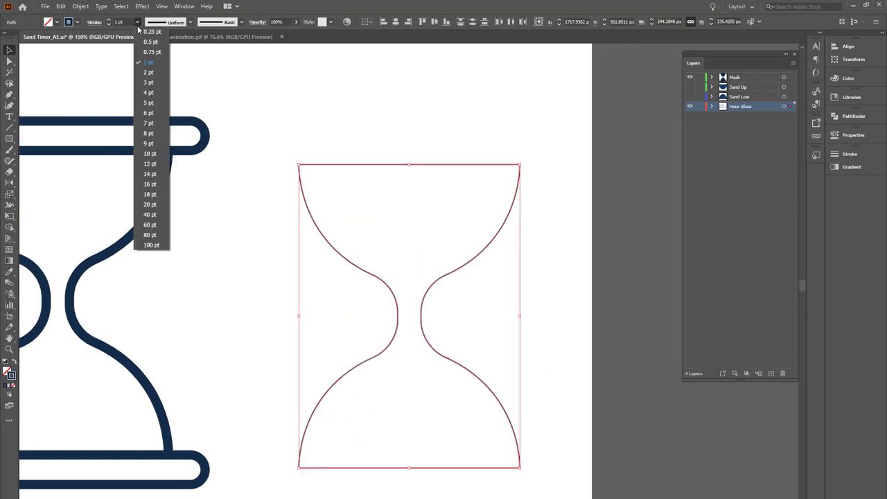
left_click(149, 204)
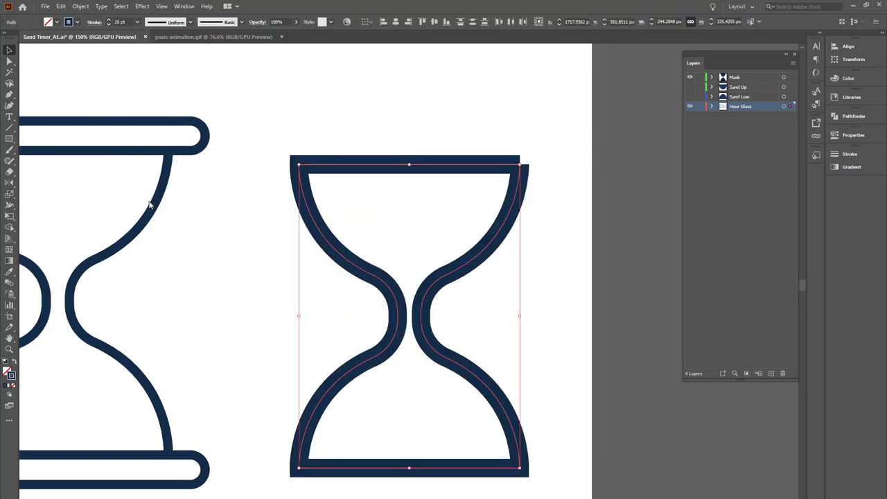
left_click(568, 222)
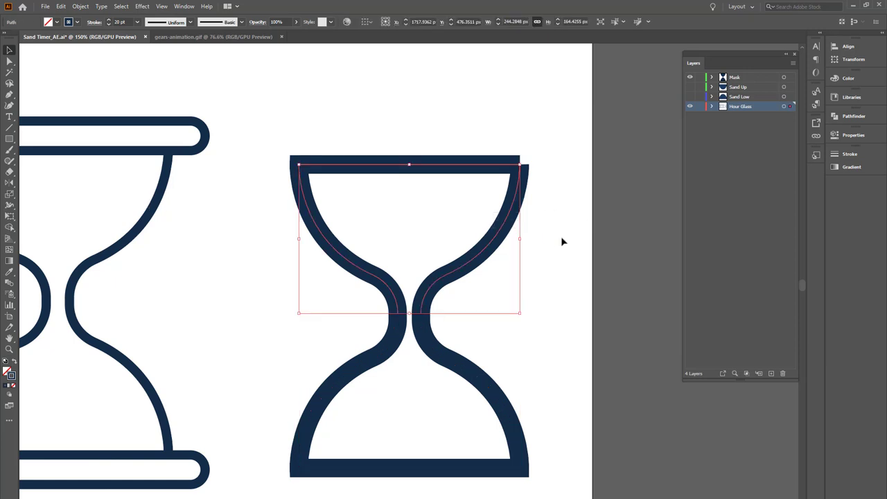
left_click_drag(520, 293, 518, 256)
left_click_drag(559, 188, 369, 322)
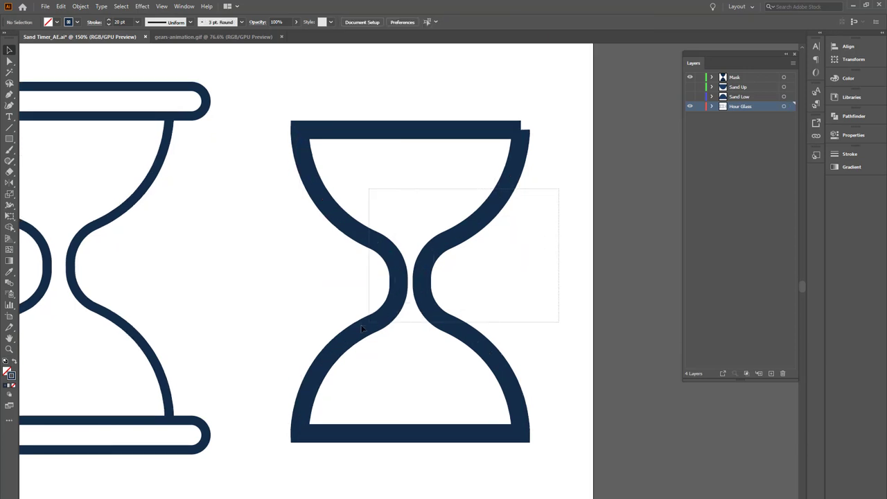
- Outline the stroke and unite the pieces into one compound shape with Pathfinder
left_click(81, 6)
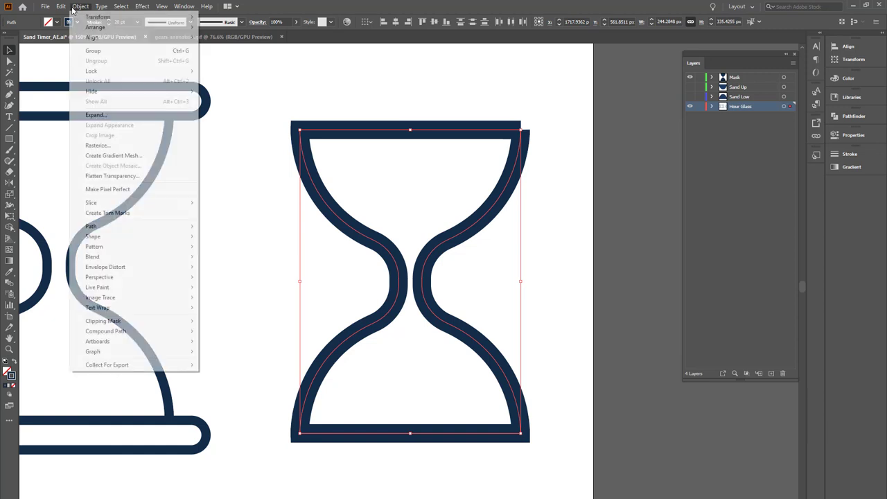
mouse_move(123, 227)
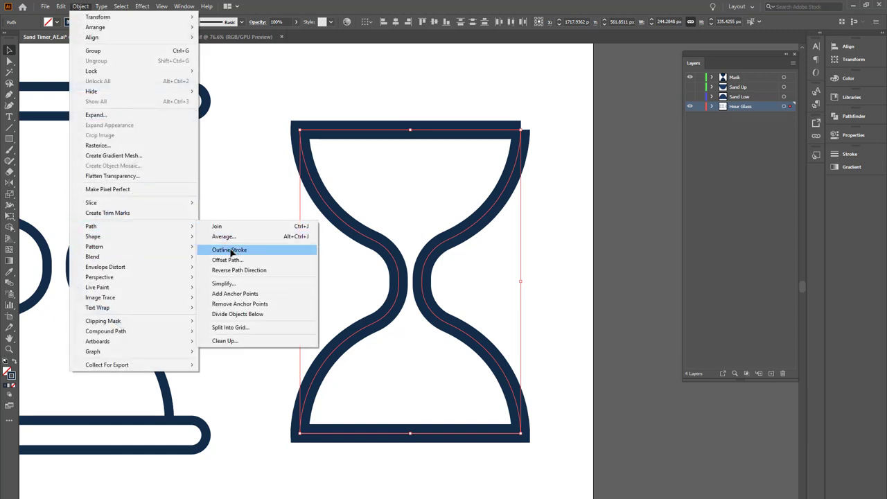
left_click(231, 250)
left_click(552, 285)
left_click_drag(566, 207, 317, 311)
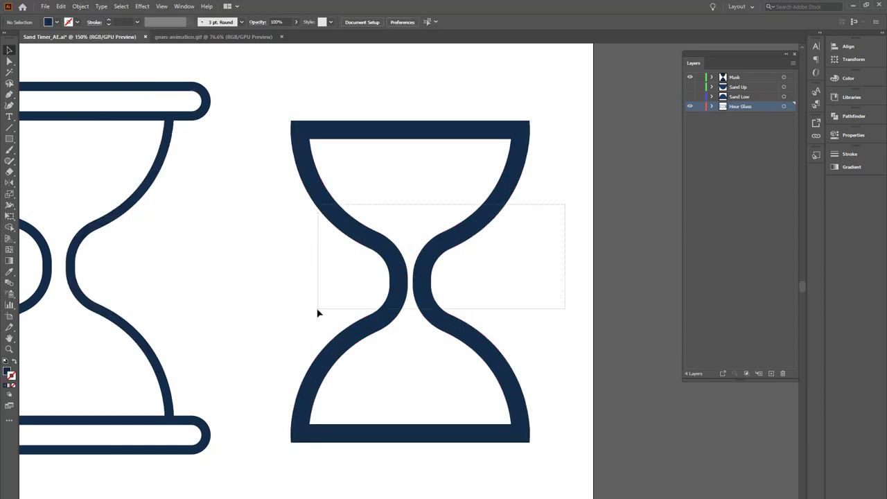
left_click(853, 115)
left_click(726, 136)
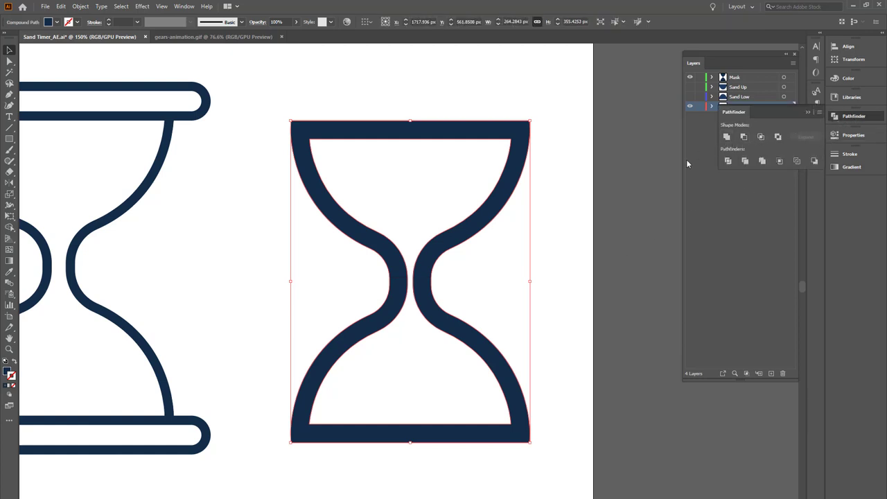
left_click(548, 239)
- Draw a navy rectangle covering the hourglass and select both shapes
left_click(9, 139)
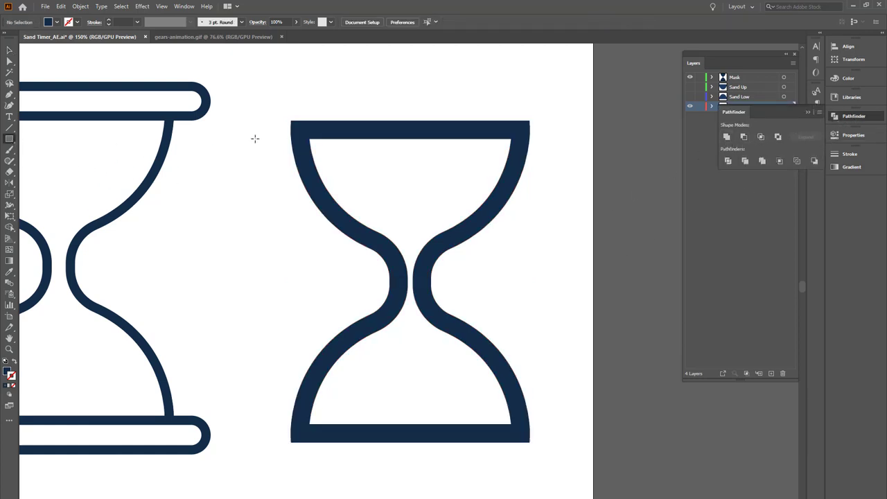
left_click_drag(247, 100, 578, 461)
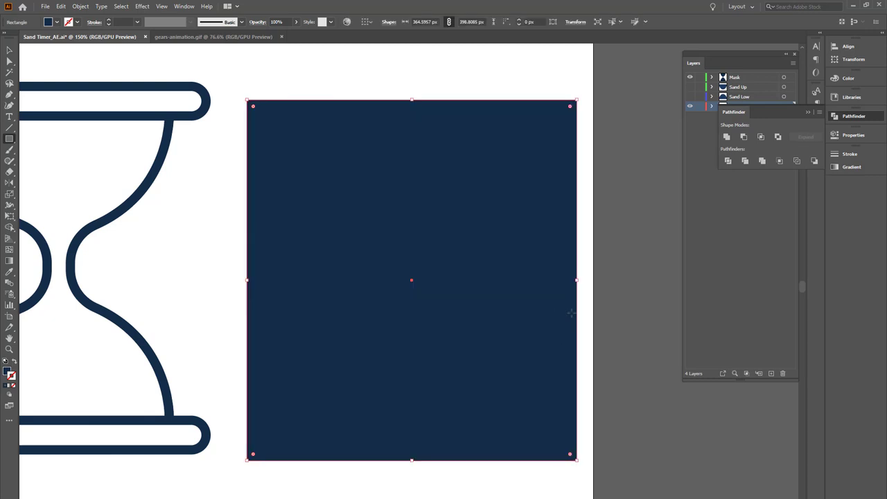
key("v")
left_click_drag(626, 225, 414, 315)
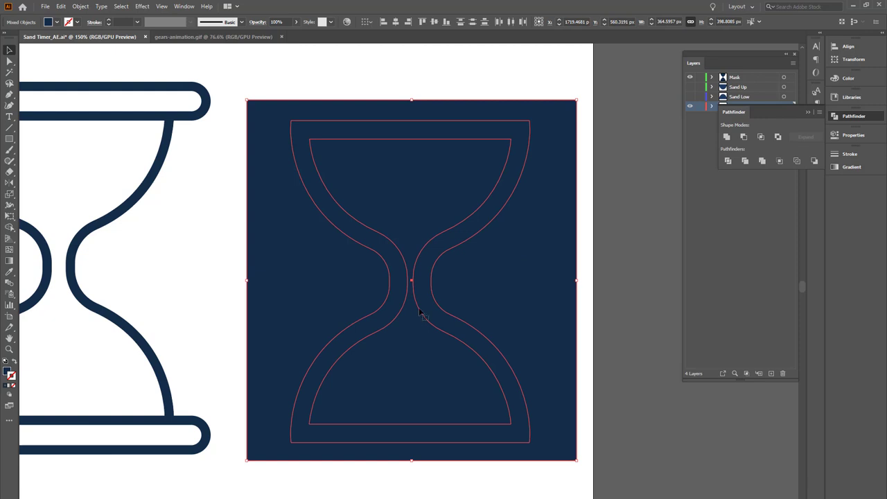
- Divide the rectangle along the hourglass with Pathfinder, ungroup, and delete the outer square
left_click(855, 122)
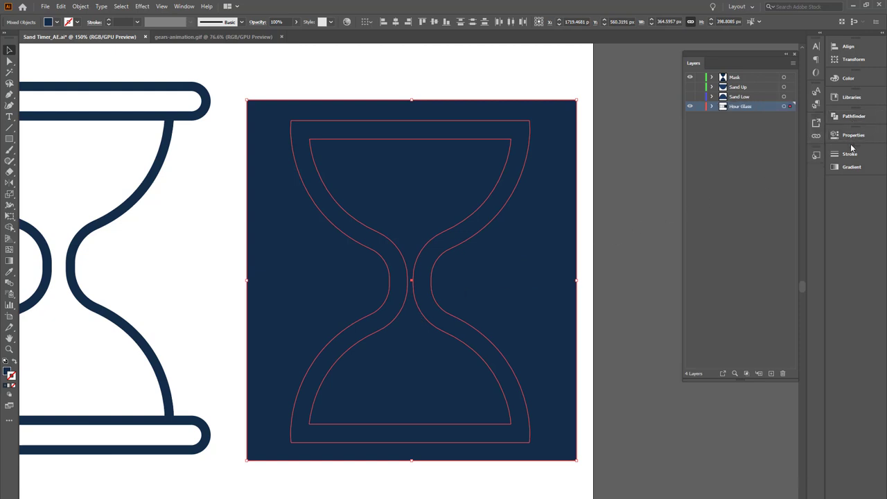
left_click(846, 118)
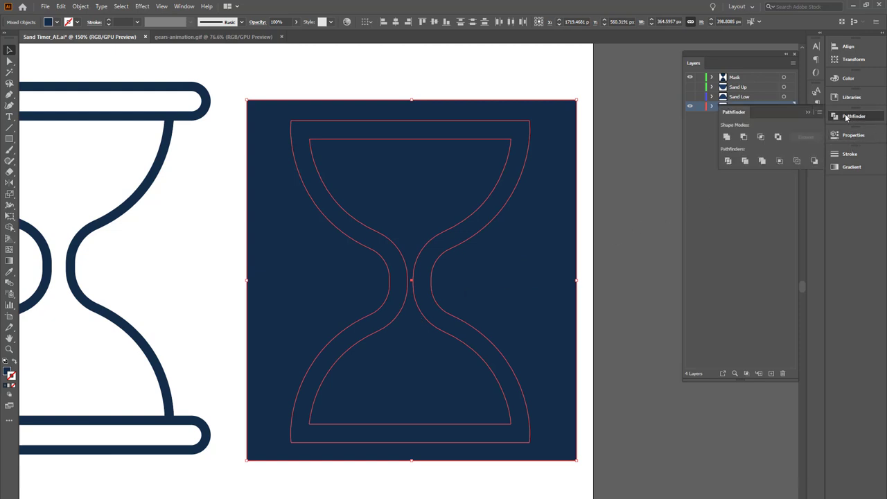
left_click(727, 161)
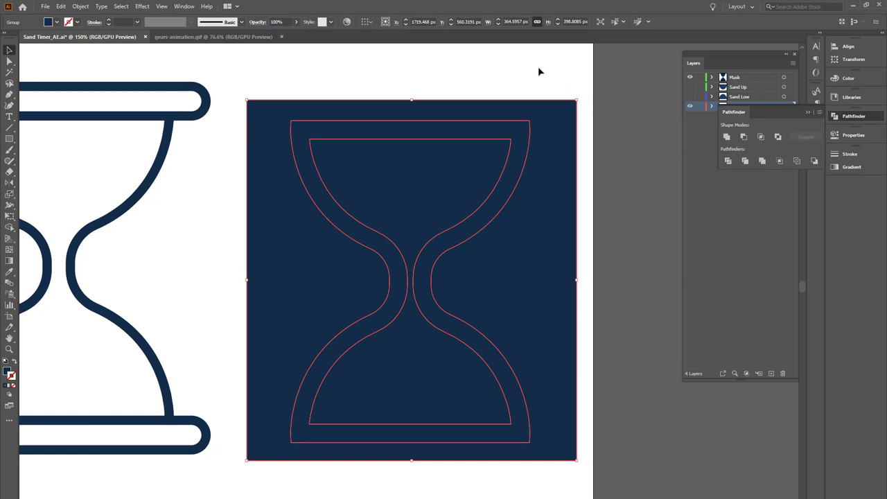
left_click_drag(552, 170, 553, 169)
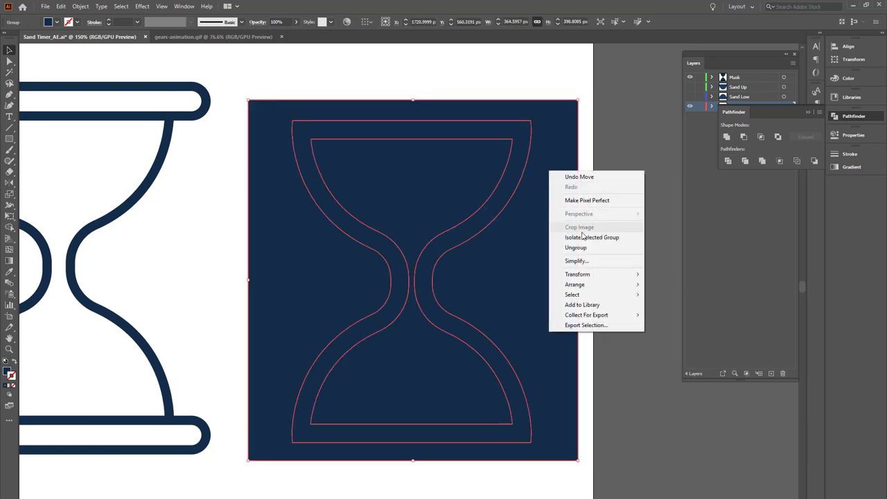
left_click(576, 247)
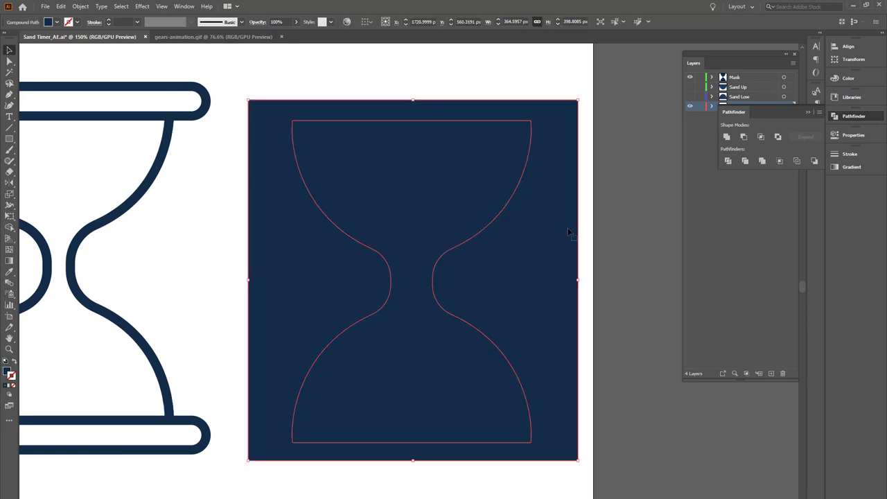
key("Delete")
left_click(438, 233)
- Delete the outer hourglass piece and move the slim solid shape into the framed hourglass
left_click(467, 240)
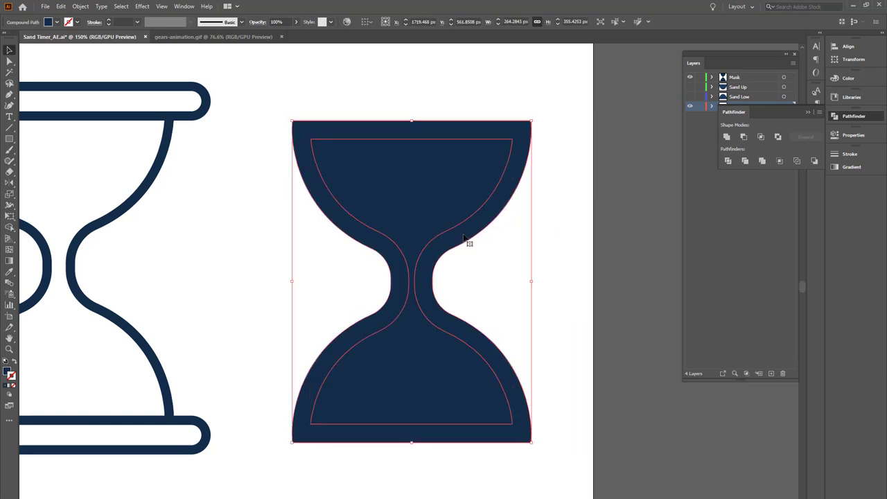
key("Delete")
left_click(438, 223)
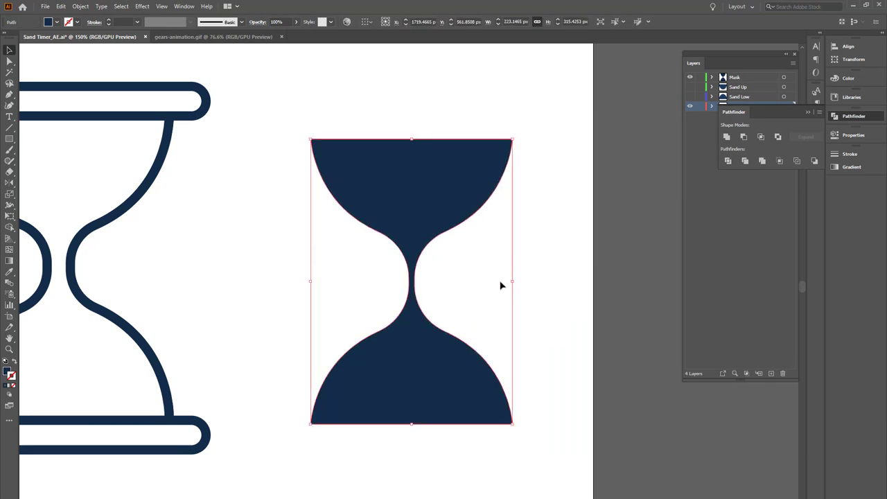
scroll(435, 378, "left", 3)
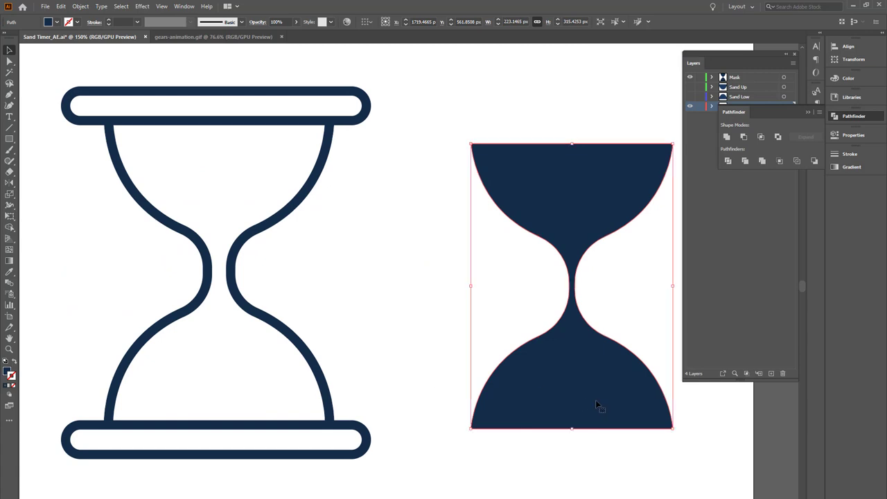
left_click_drag(595, 400, 241, 389)
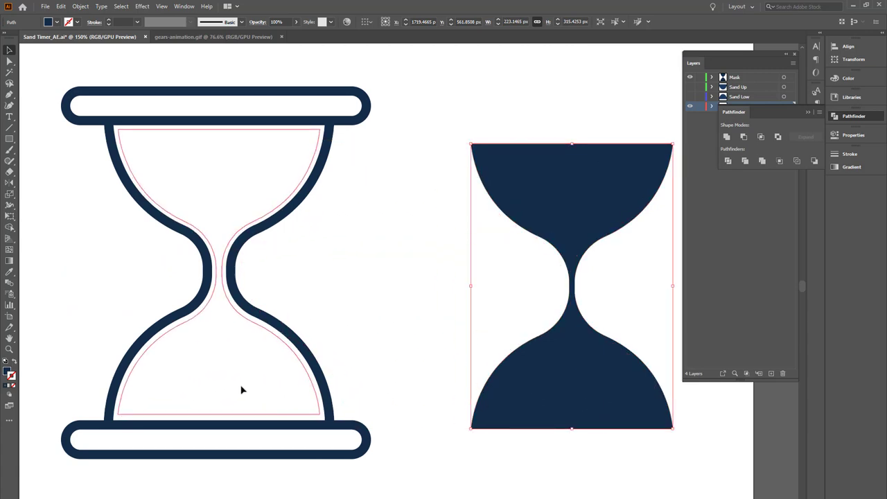
- Select and delete the spare right-hand hourglass copy
left_click(469, 323)
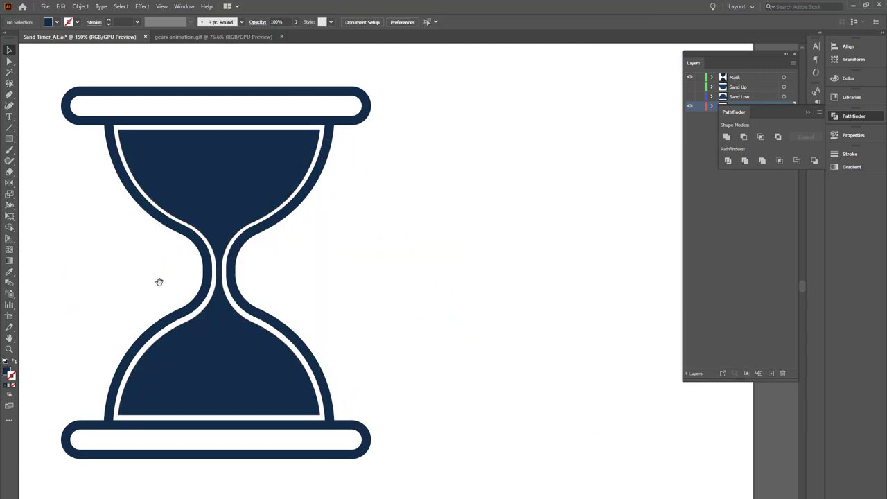
left_click_drag(159, 281, 358, 341)
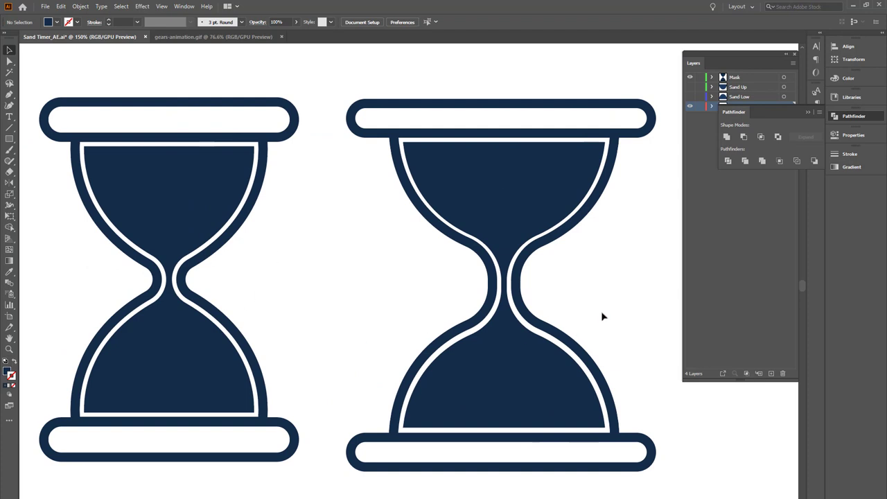
left_click_drag(325, 98, 699, 467)
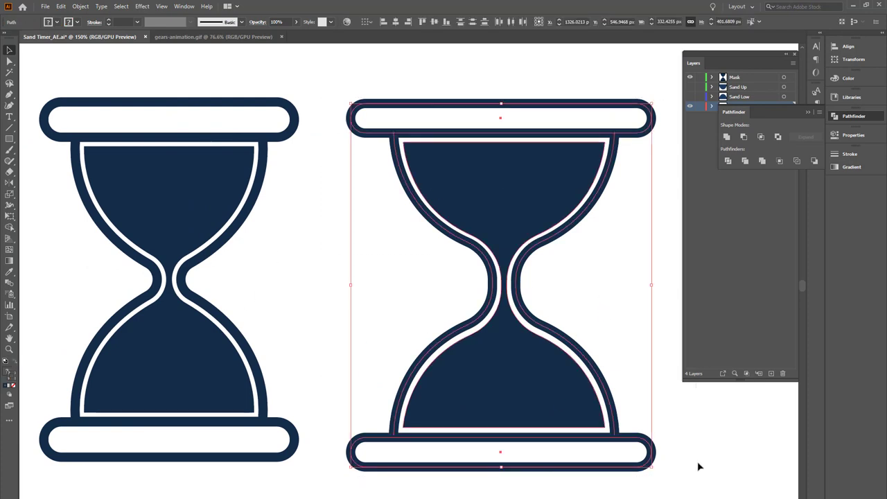
key("Delete")
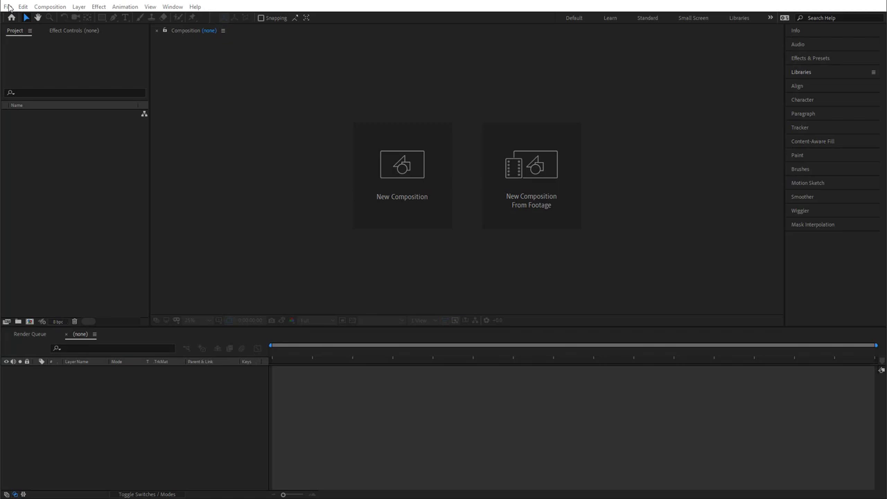
- Import Sand Timer_AE.ai as Composition - Retain Layer Sizes
left_click(9, 7)
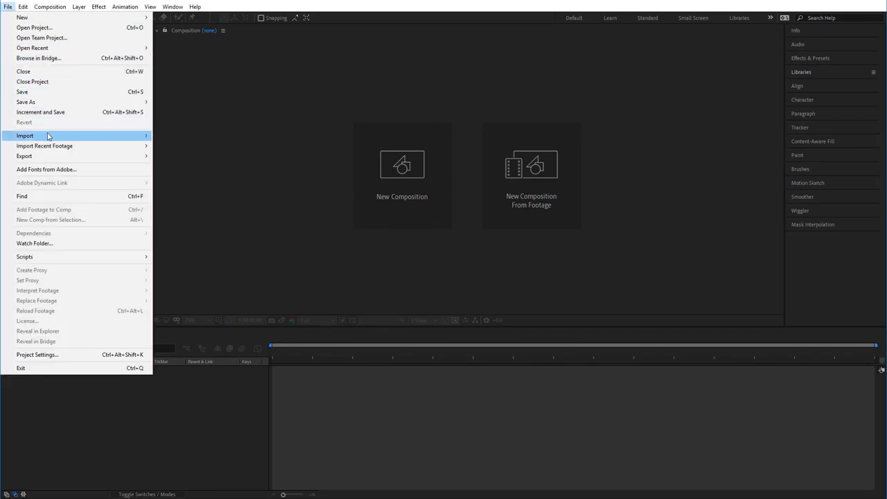
mouse_move(48, 136)
left_click(172, 135)
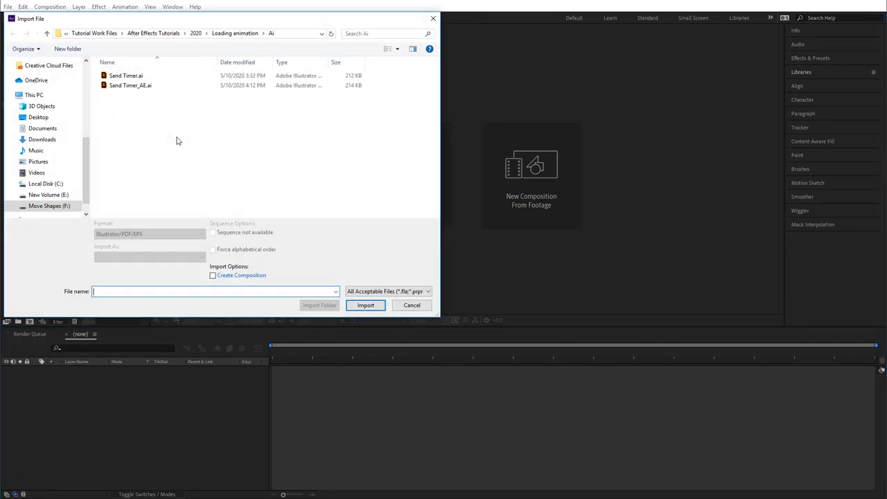
left_click(129, 87)
left_click(164, 257)
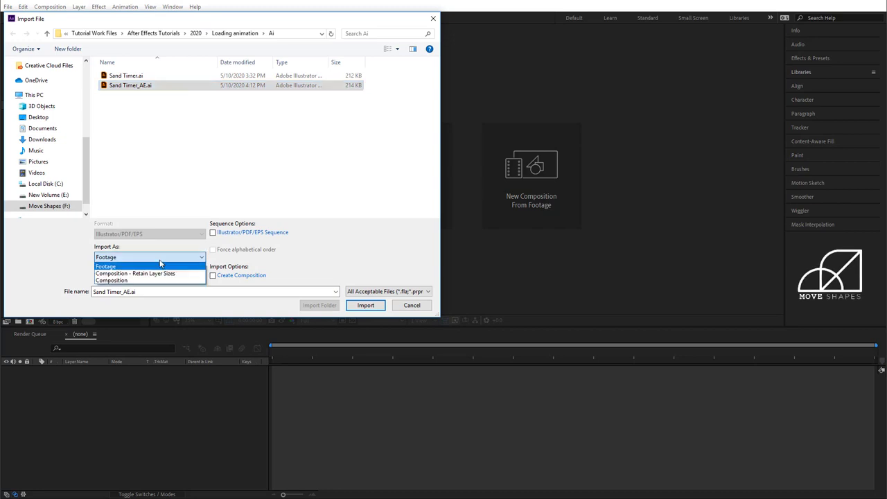
left_click(160, 275)
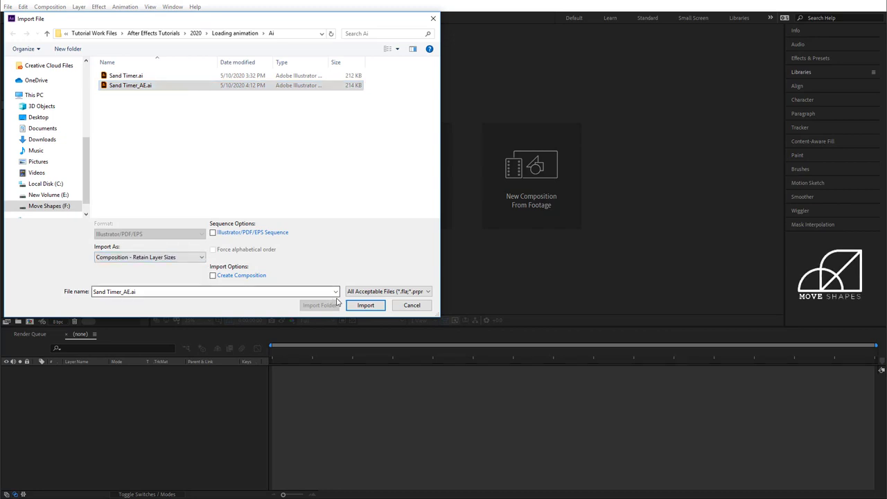
left_click(363, 305)
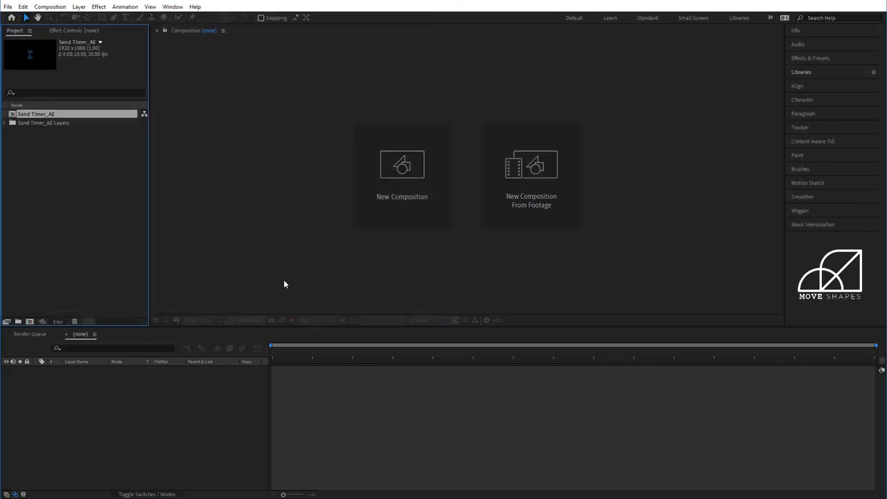
- Open the Sand Timer_AE composition and add a white solid named BG
double_click(30, 115)
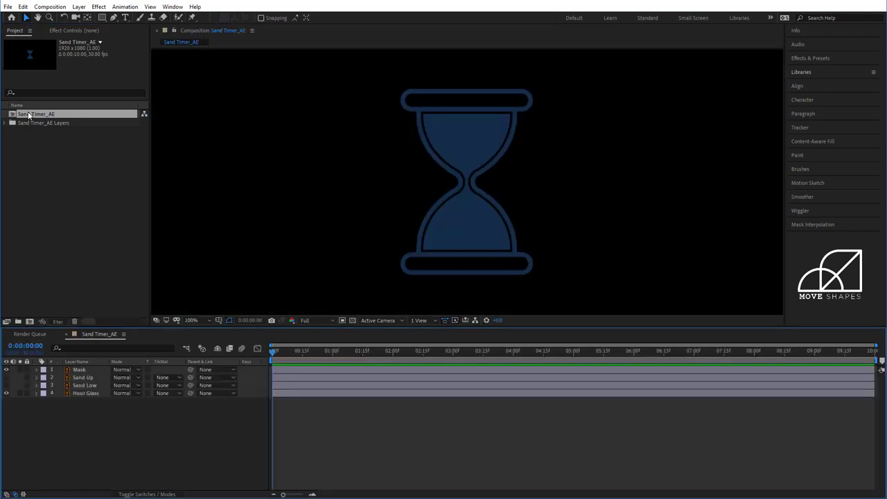
right_click(430, 430)
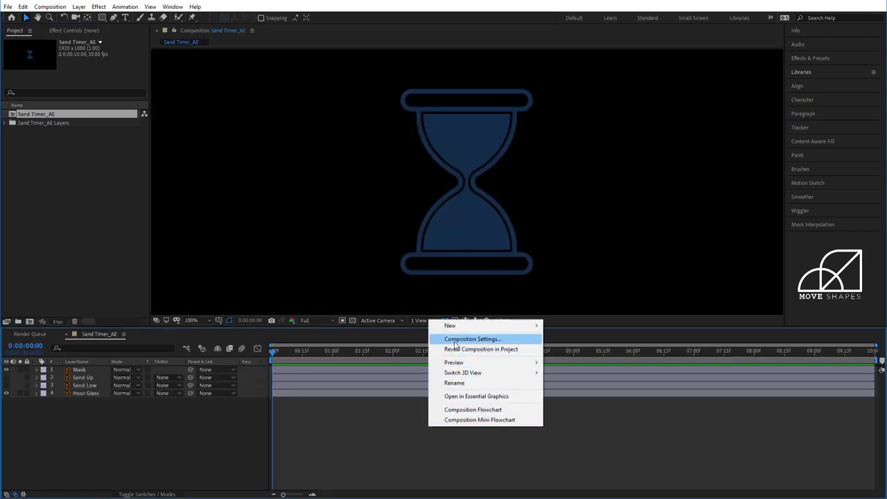
mouse_move(454, 327)
left_click(563, 350)
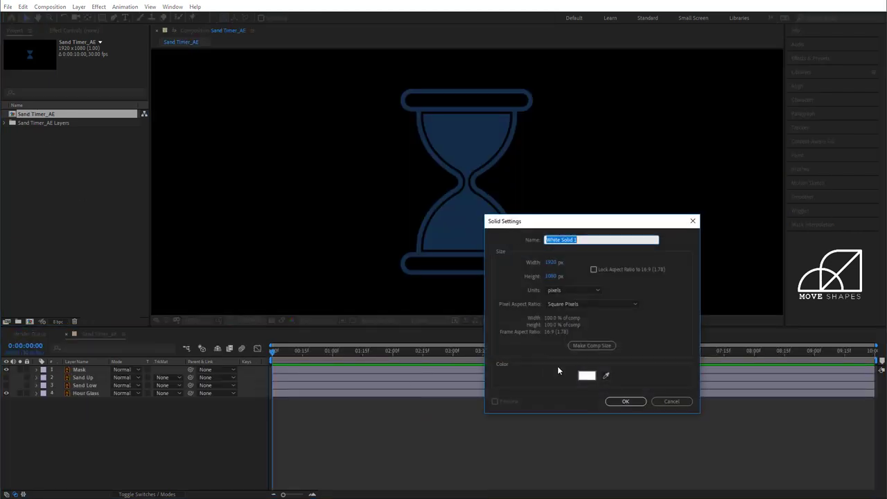
type("BG")
left_click(627, 402)
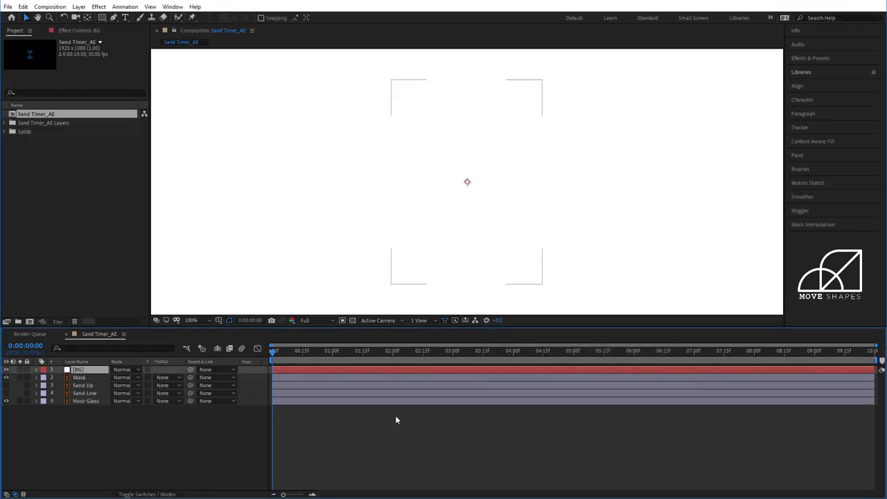
- Move BG to the bottom of the stack and lock BG and Hour Glass
left_click_drag(84, 373, 52, 408)
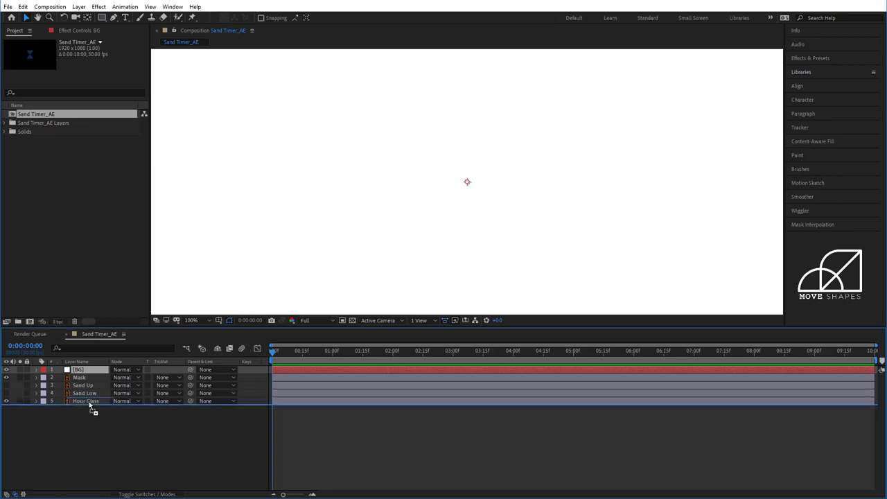
left_click(28, 402)
left_click(27, 393)
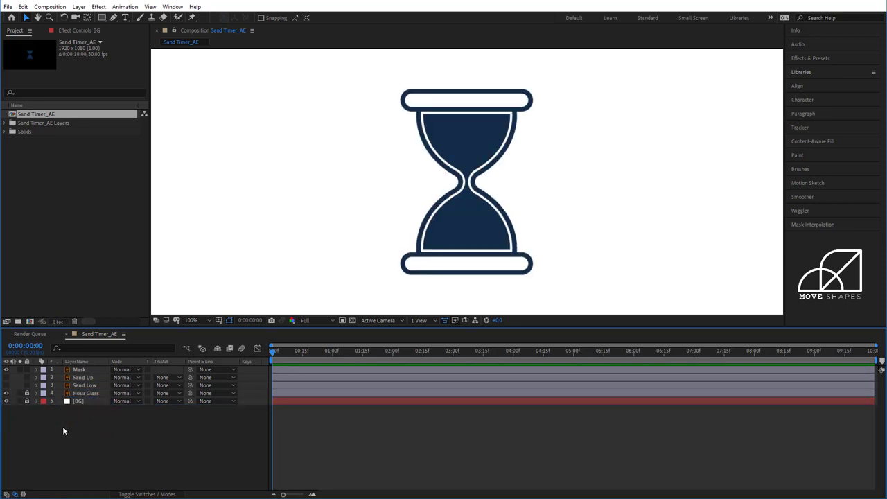
- Lock and hide the Mask layer, and make Sand Up and Sand Low visible
left_click(83, 371)
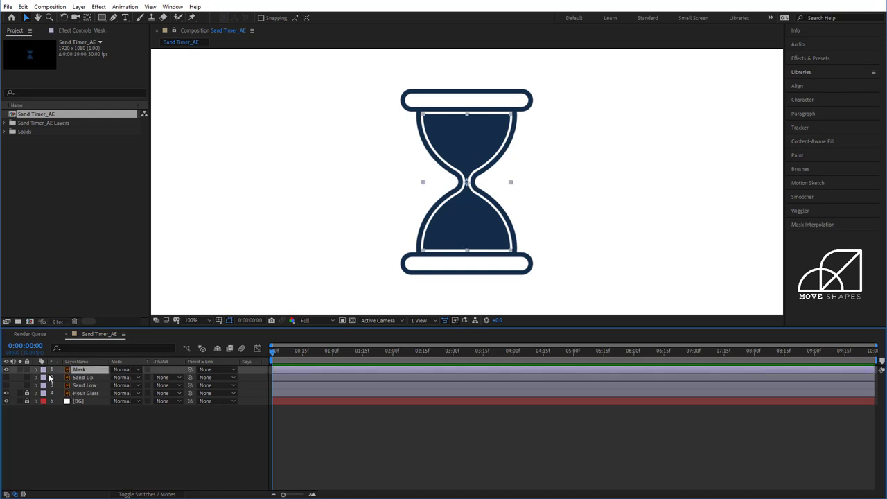
left_click(27, 371)
left_click(7, 372)
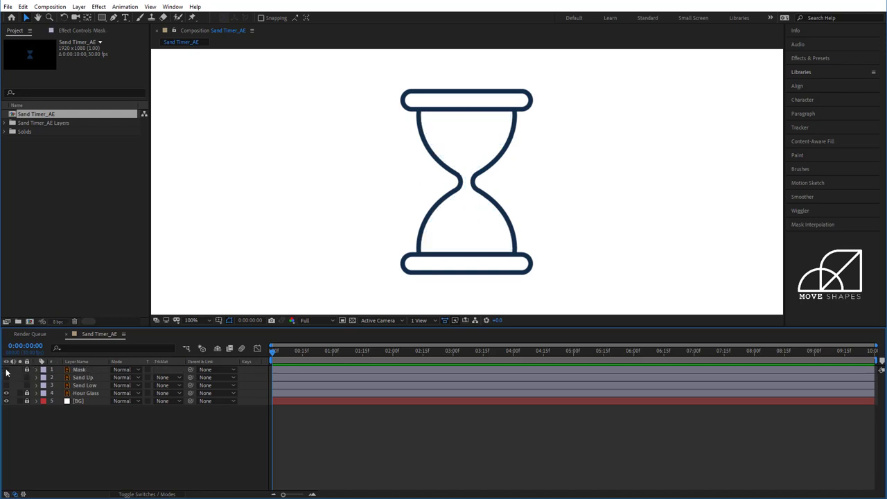
left_click(84, 377)
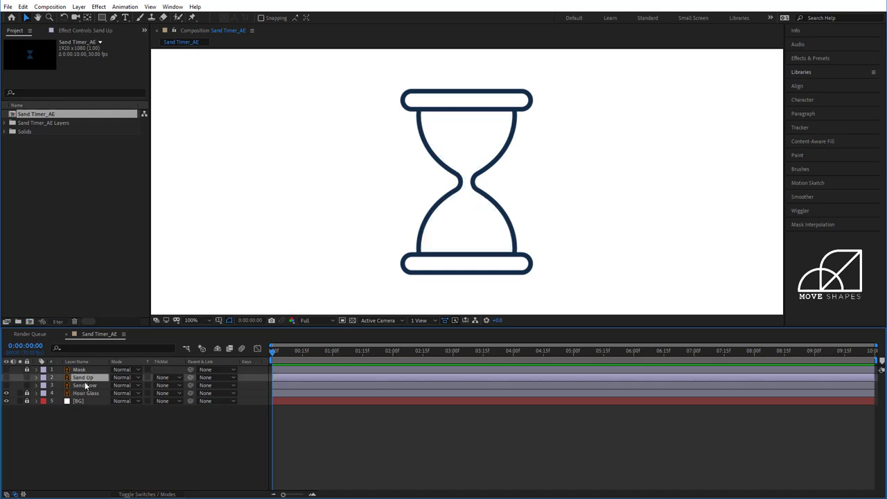
left_click(7, 377)
left_click(6, 386)
left_click(127, 433)
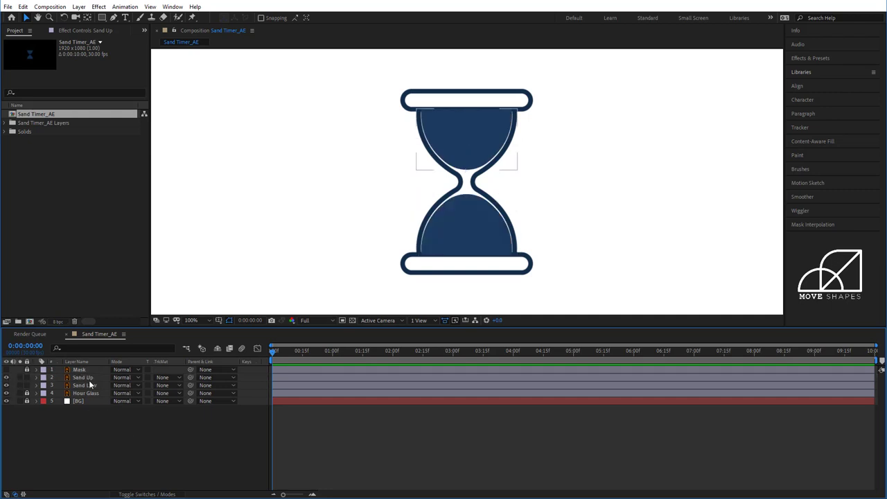
- Set starting Position keyframes at 0:00:00:00 on Sand Up and Sand Low
left_click(83, 377)
left_click(83, 386, "ctrl")
key("p")
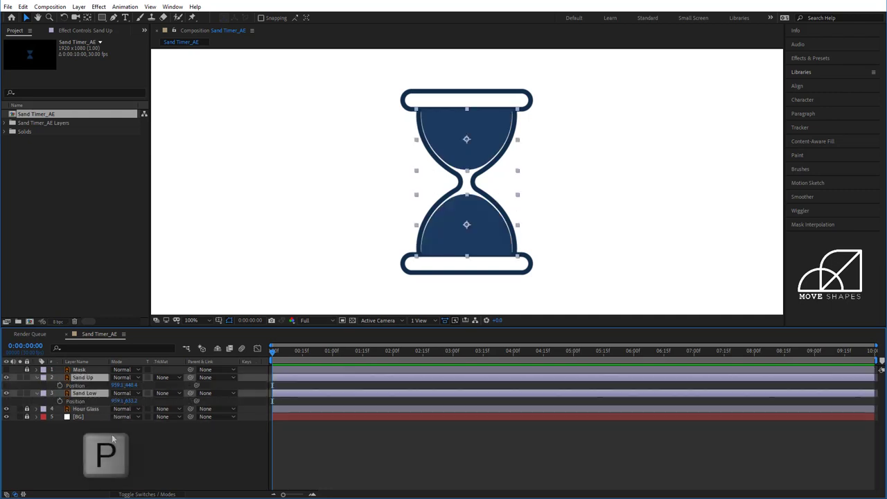
left_click(59, 385)
left_click(60, 402)
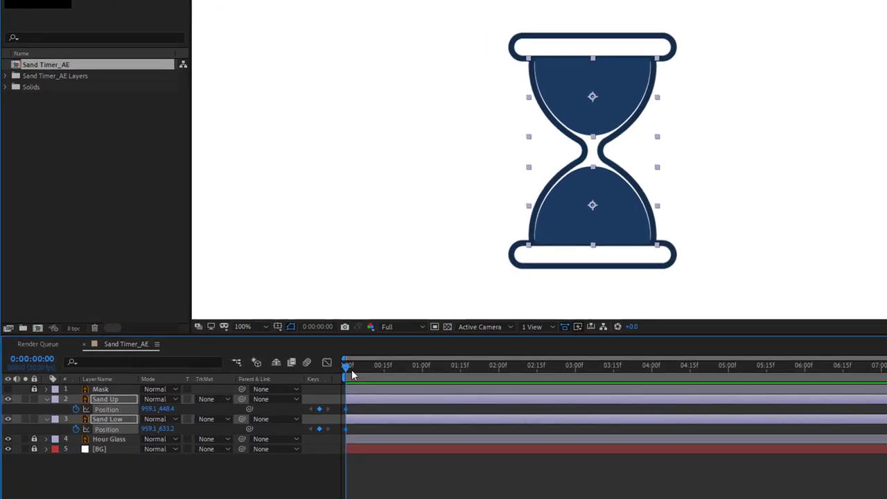
left_click(308, 350)
- At 0:00:03:00, lower Sand Up's Position Y to 614.4, into the bottom bulb
left_click_drag(481, 391, 634, 391)
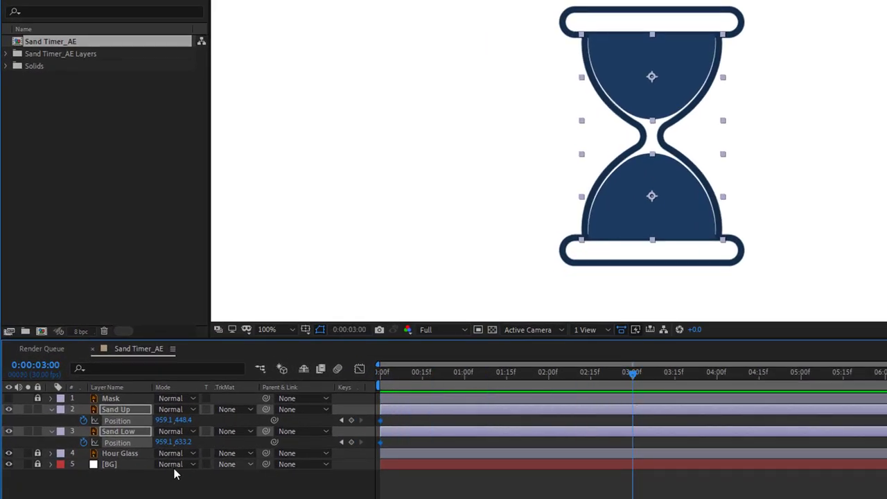
left_click(589, 495)
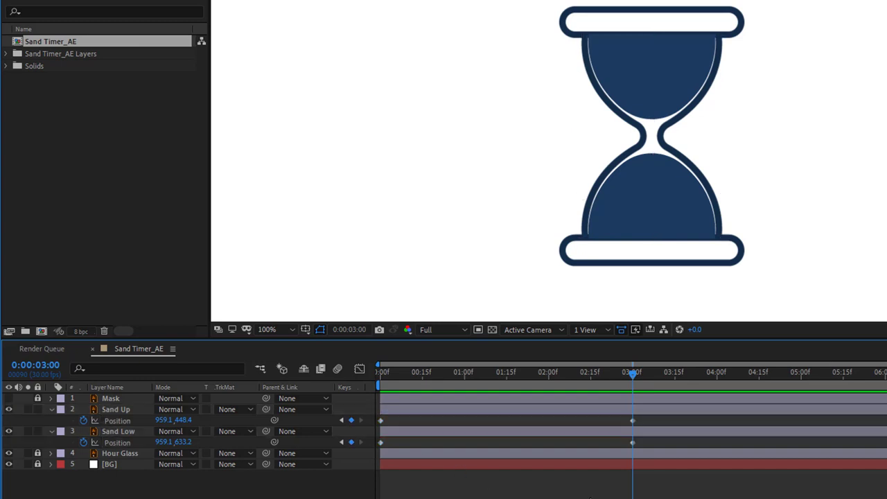
left_click(622, 412)
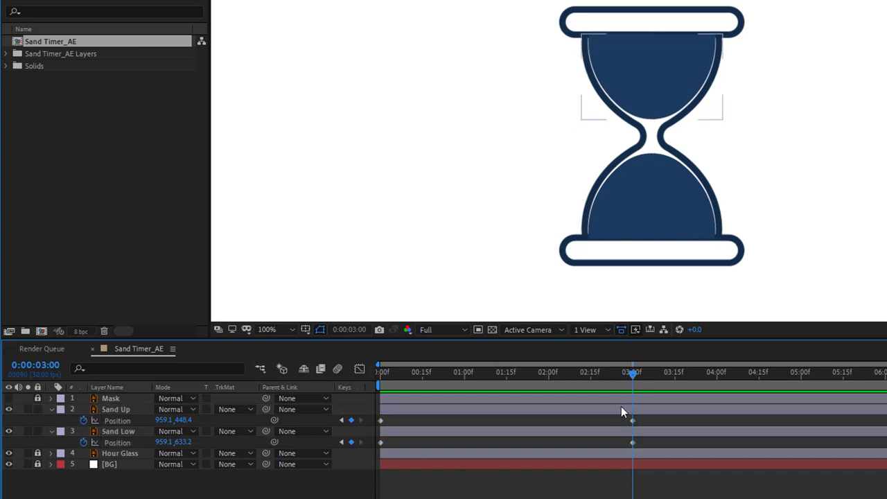
left_click(647, 82)
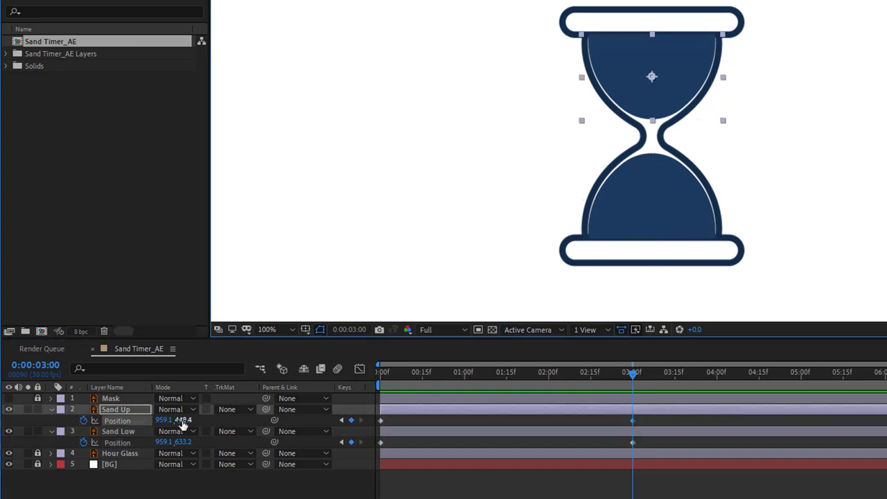
left_click_drag(182, 420, 276, 436)
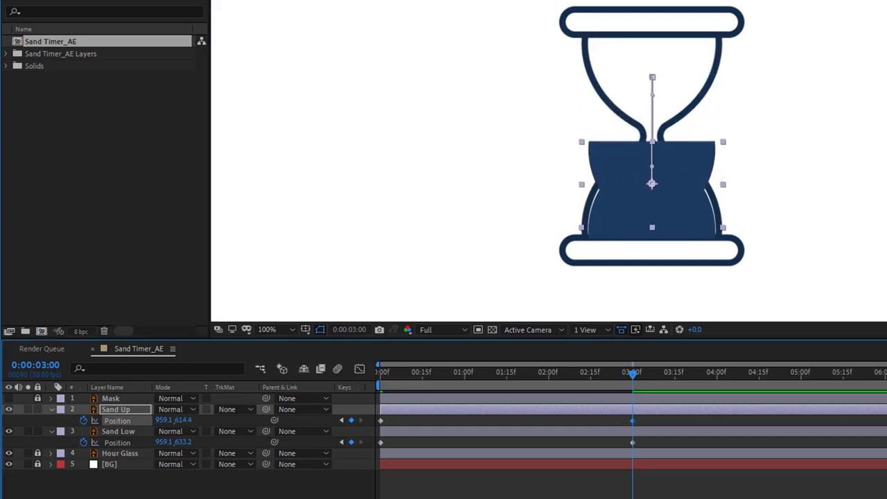
key("F2")
- At 0:00:00:00, push Sand Low's Position Y down to 771.2
left_click_drag(458, 371, 376, 386)
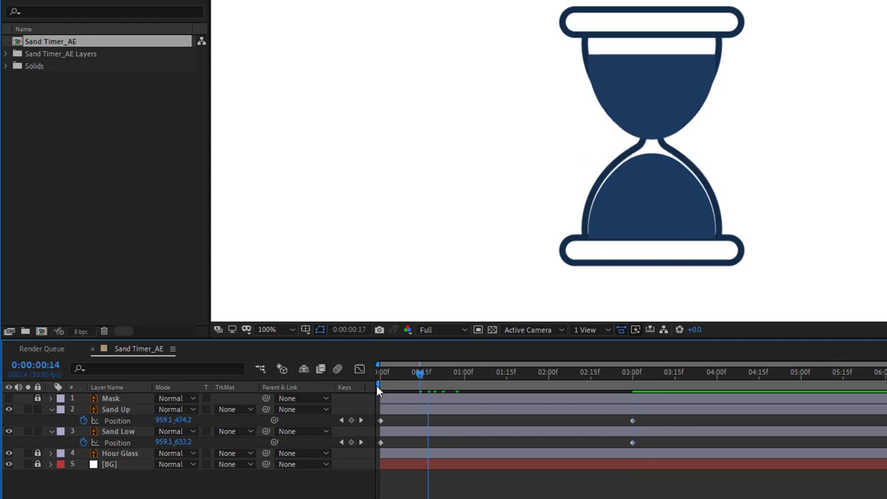
left_click(391, 431)
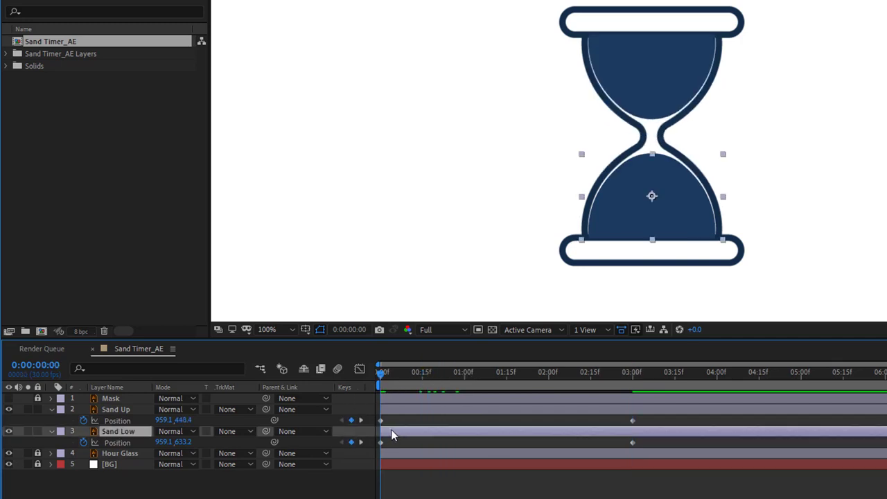
left_click_drag(185, 443, 259, 454)
left_click(274, 478)
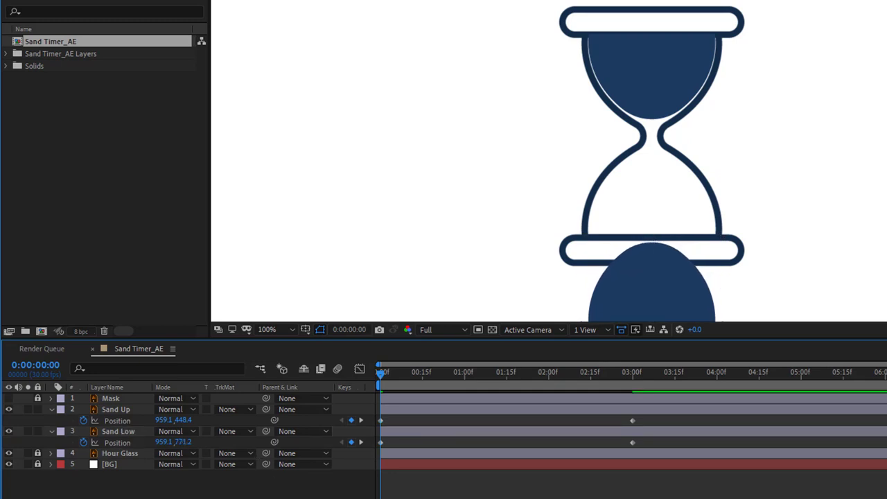
- Preview the draining sand, then collapse the Sand Up and Sand Low properties
key("space")
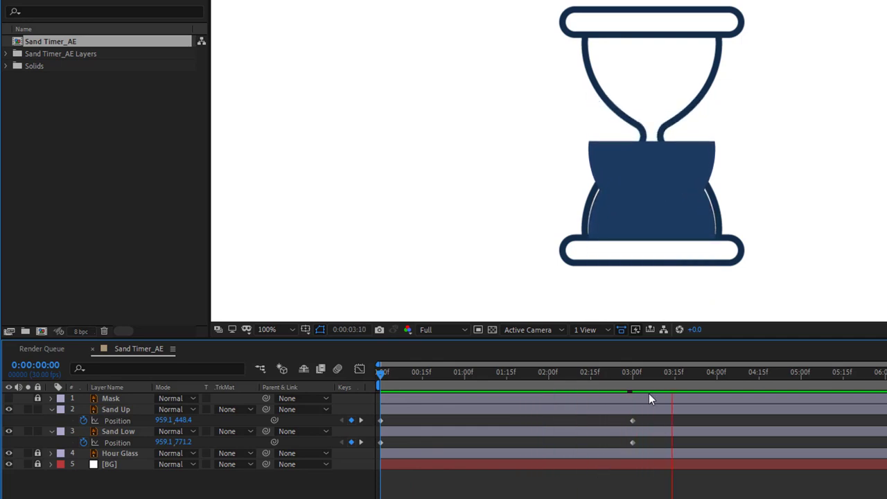
left_click(255, 431)
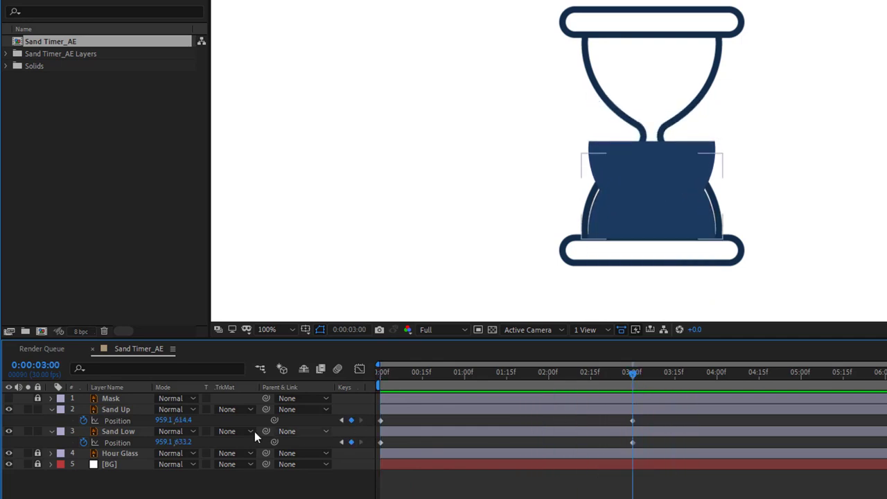
left_click(50, 408)
left_click(50, 421)
left_click(111, 476)
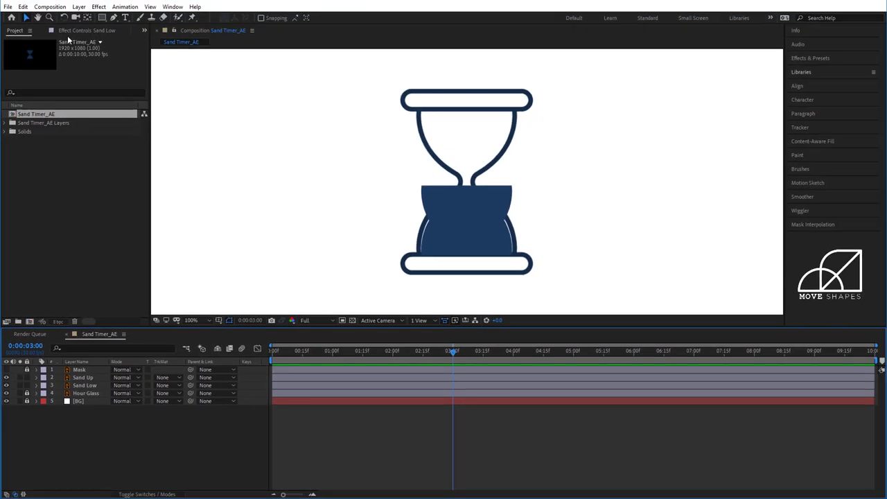
- Draw a rectangle shape covering the top of the hourglass
left_click(102, 18)
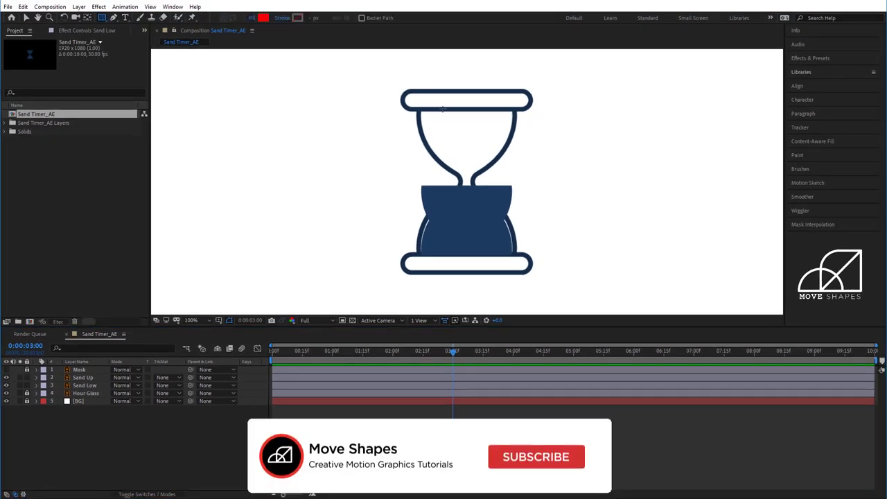
scroll(461, 105, "up", 2)
left_click_drag(506, 145, 495, 208)
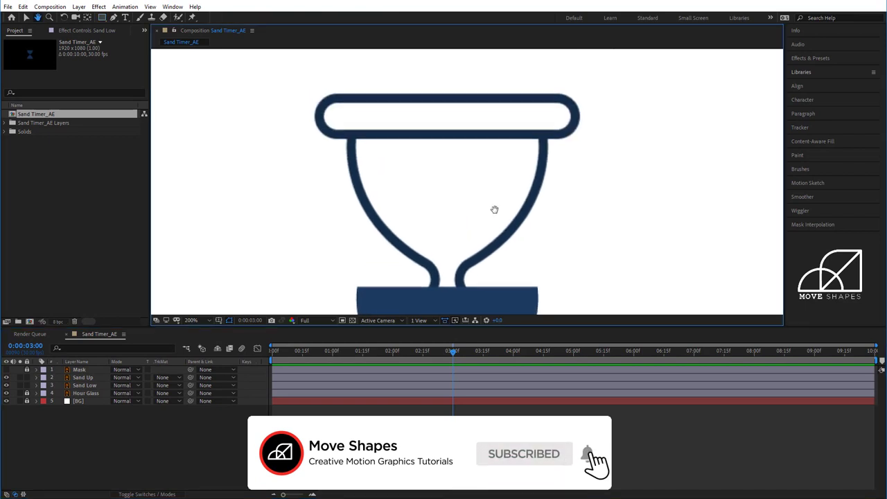
mouse_move(264, 76)
left_mouse_down()
mouse_move(442, 119)
mouse_move(629, 287)
left_mouse_up()
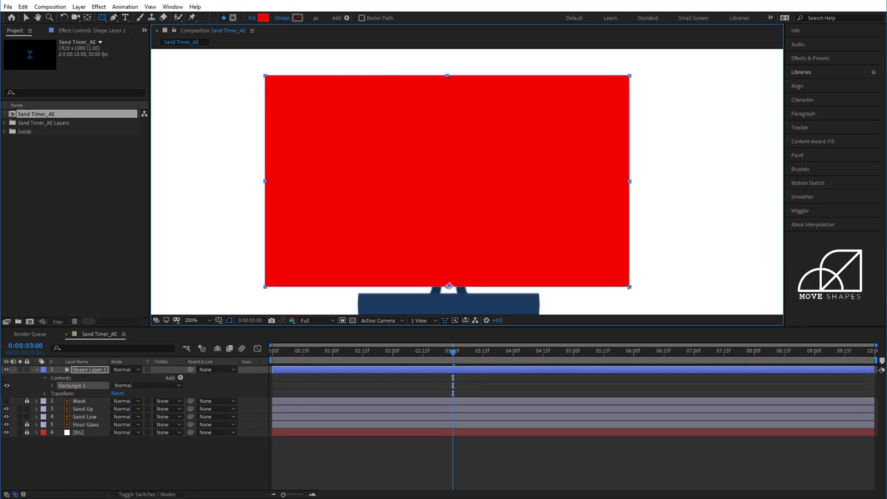
left_click(25, 17)
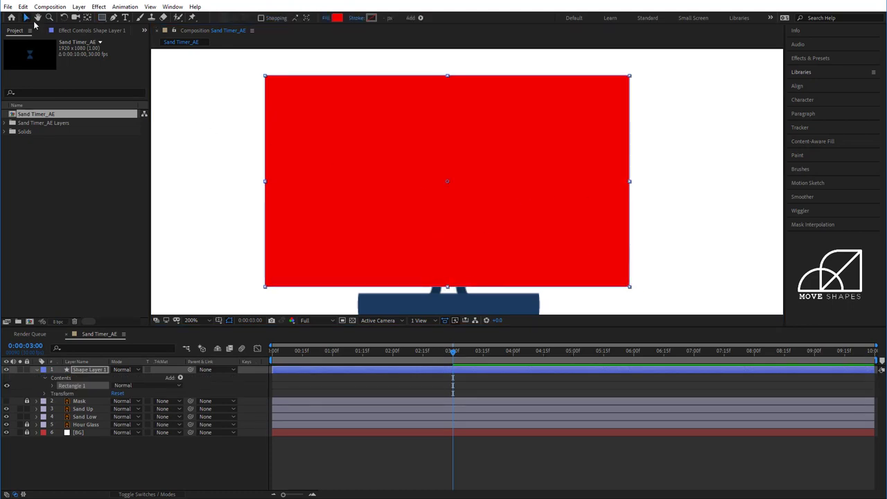
- Rename the new shape layer to 'Sand Mask'
left_click(37, 369)
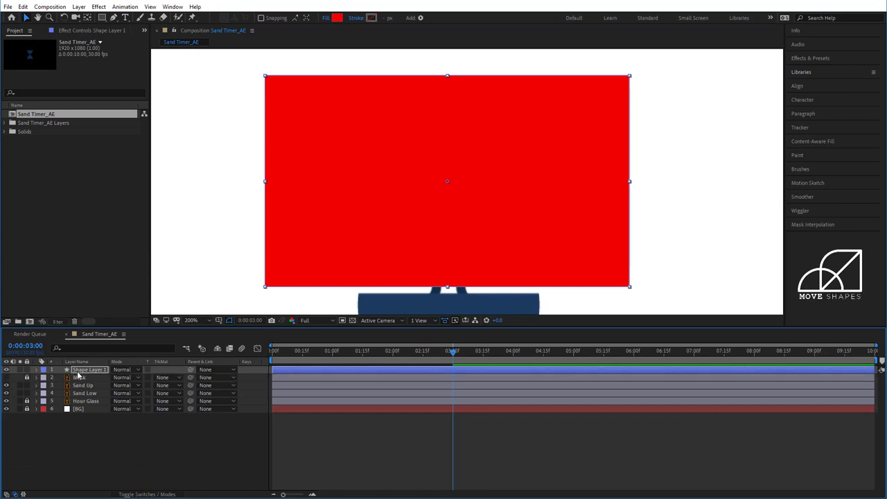
right_click(74, 371)
left_click(139, 363)
type("S")
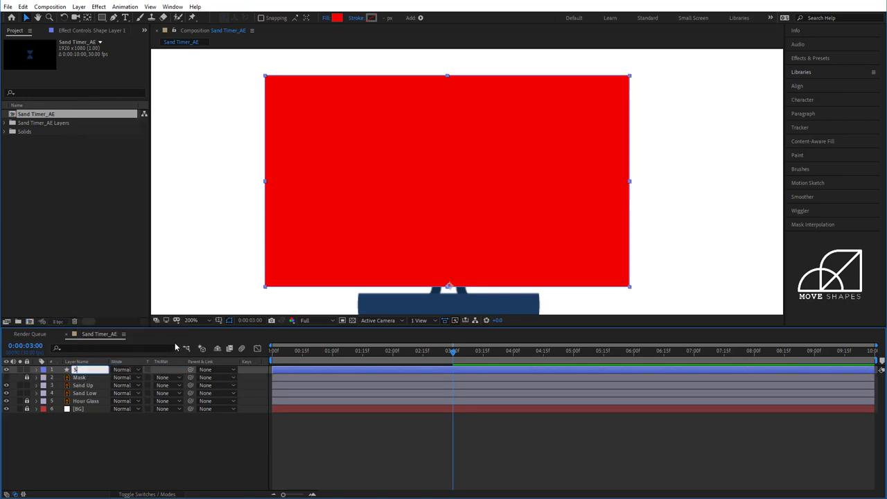
type("and M")
type("ask")
key("Return")
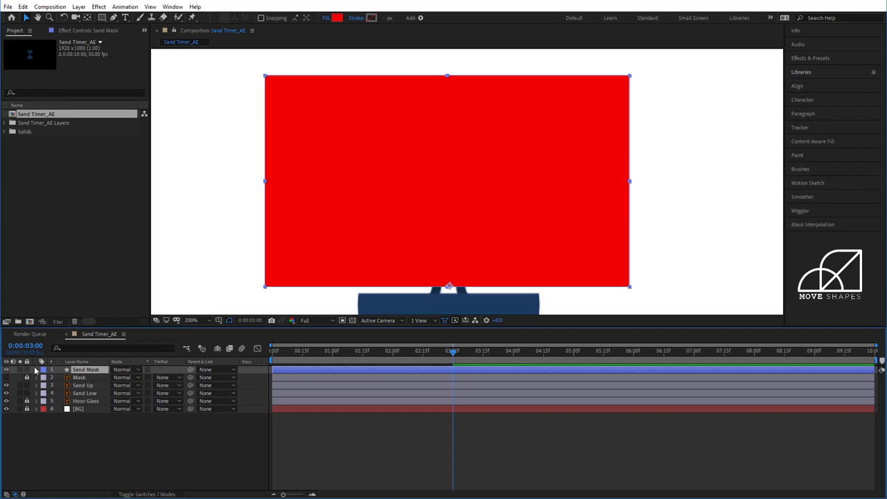
- Move Sand Mask down to sit just below the Mask layer, above Sand Up
left_click(36, 369)
left_click(37, 370)
left_click_drag(85, 371, 85, 380)
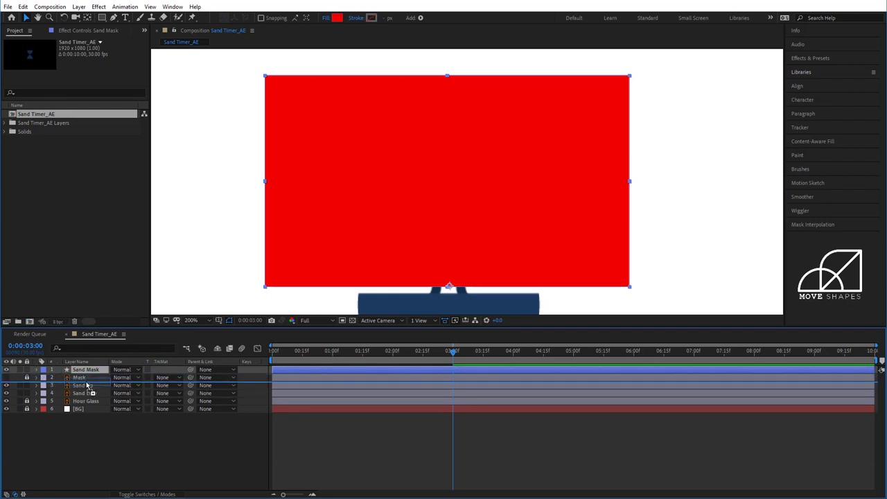
left_click(83, 385)
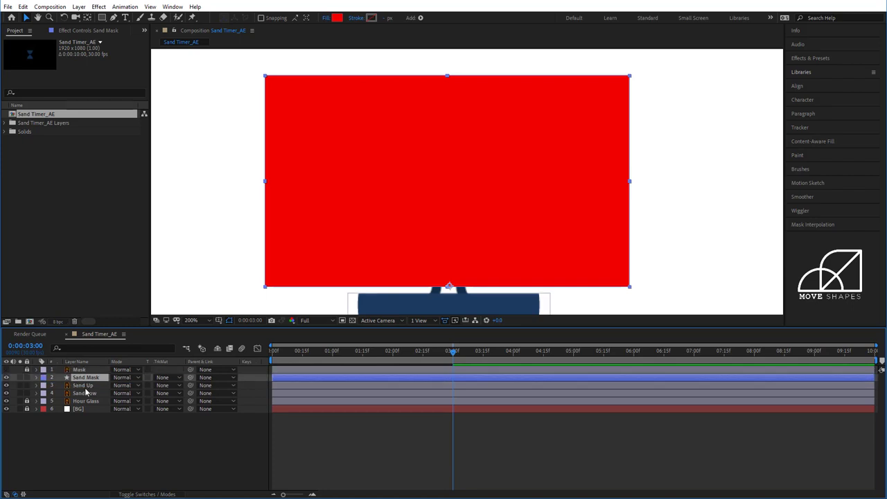
- Set Sand Up's track matte to Alpha Matte 'Sand Mask' and view the comp at 50%
left_click(6, 386)
left_click(6, 386)
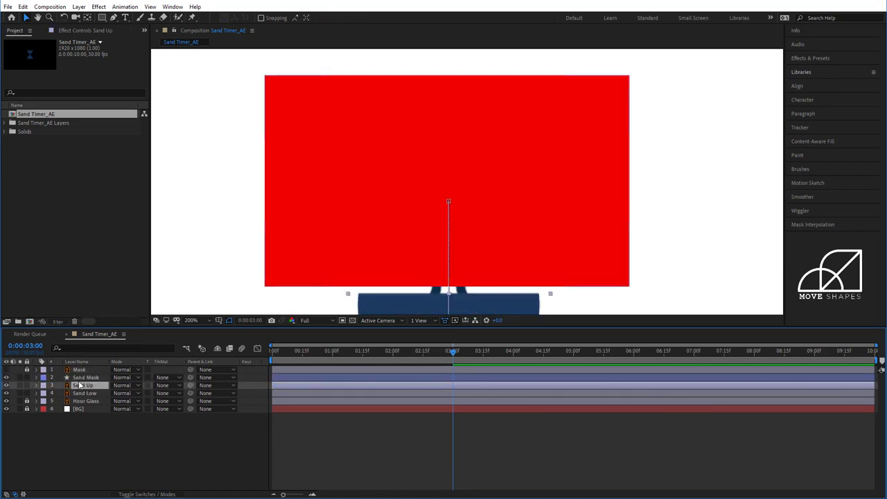
left_click(179, 385)
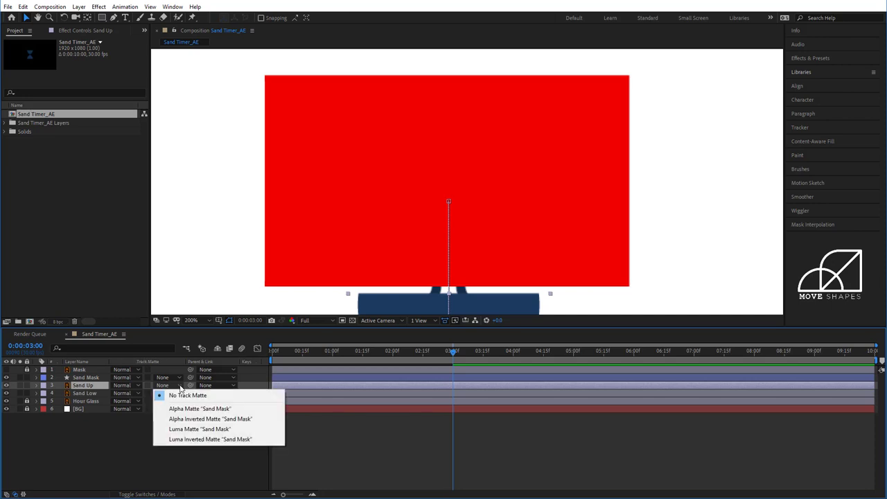
left_click(208, 407)
left_click(428, 440)
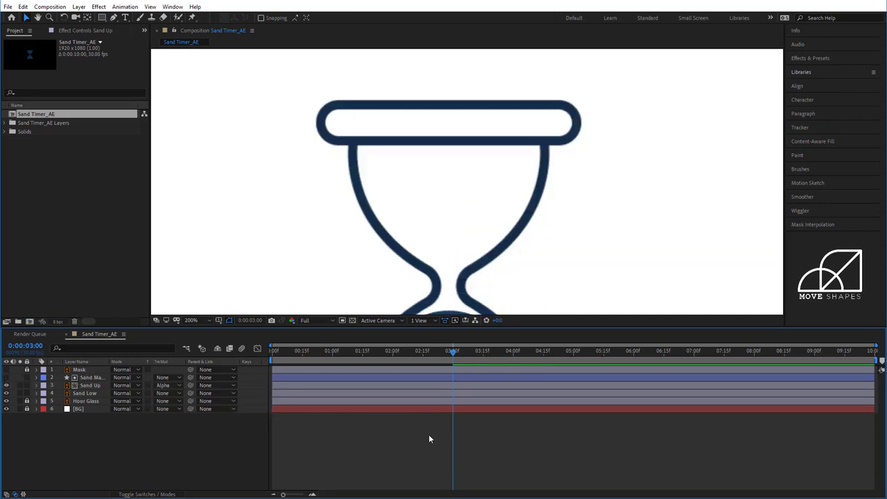
left_click(198, 321)
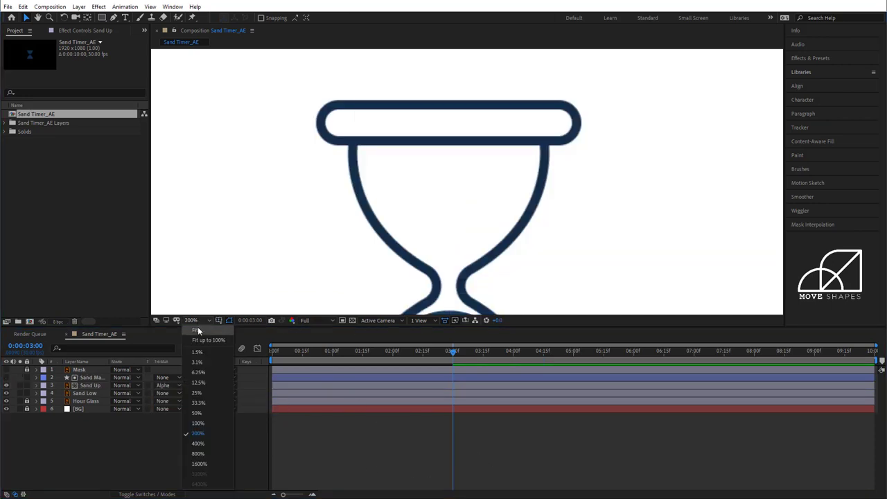
left_click(197, 376)
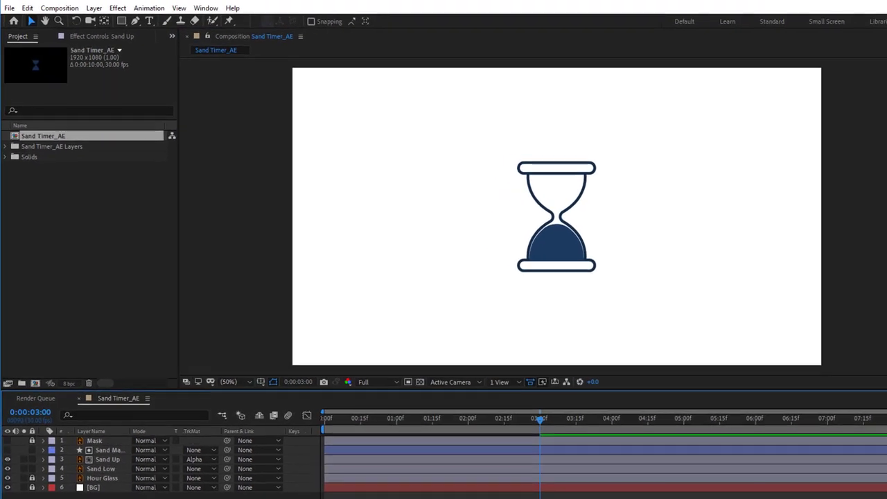
- Preview the animation, then pre-compose Sand Mask, Sand Up and Sand Low into 'Sand'
key("space")
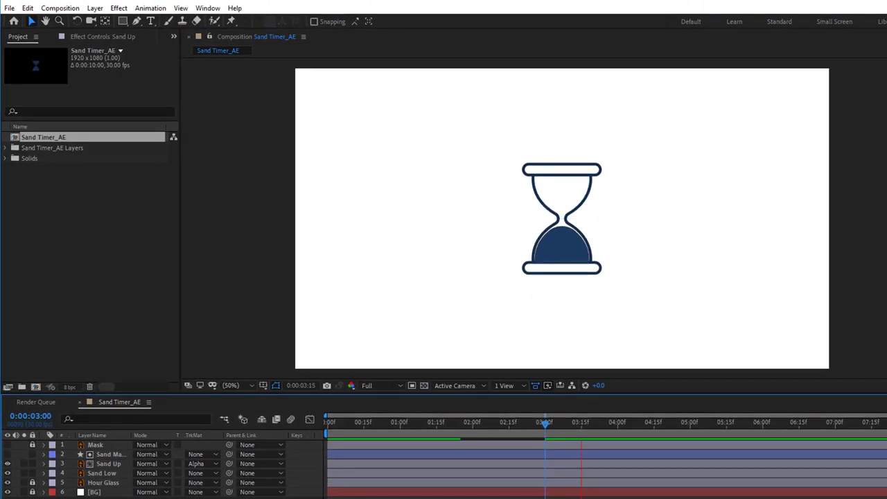
left_click_drag(577, 430, 288, 451)
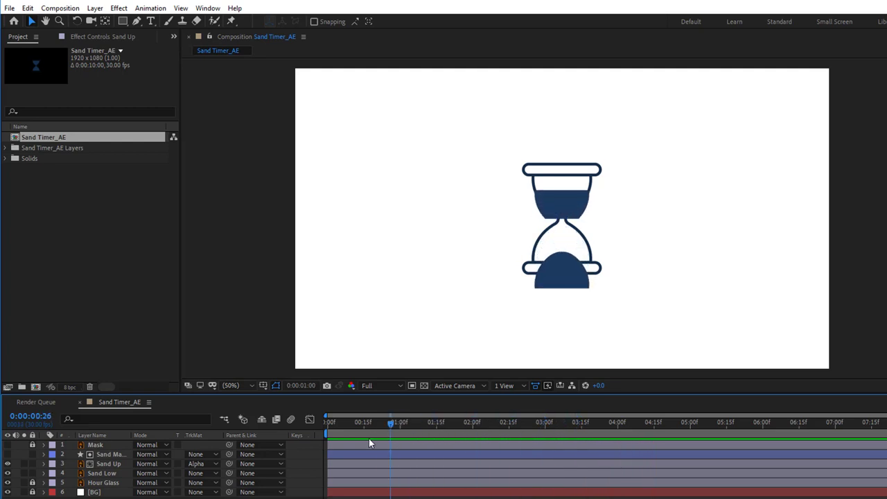
left_click(97, 454)
left_click(110, 474, "shift")
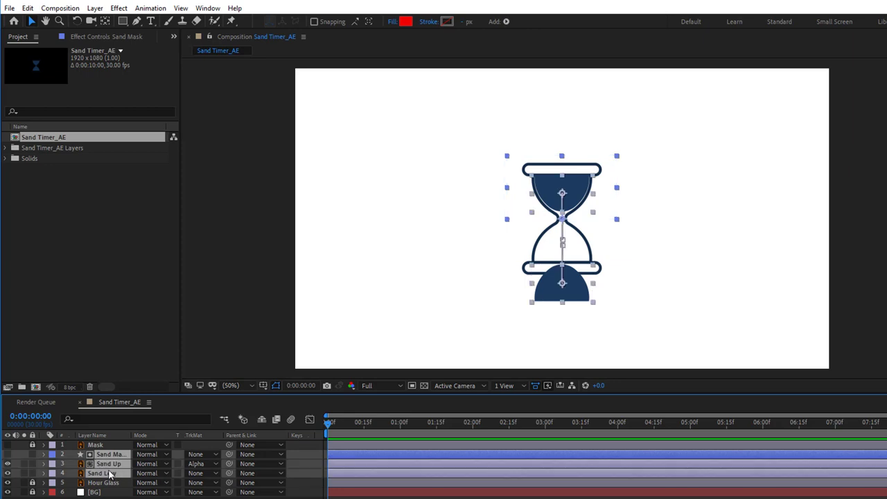
right_click(117, 475)
left_click(168, 424)
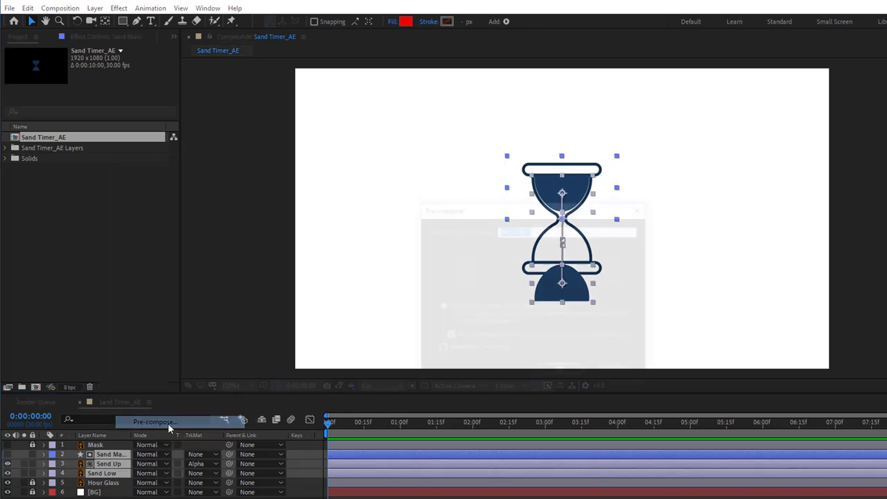
type("Sand")
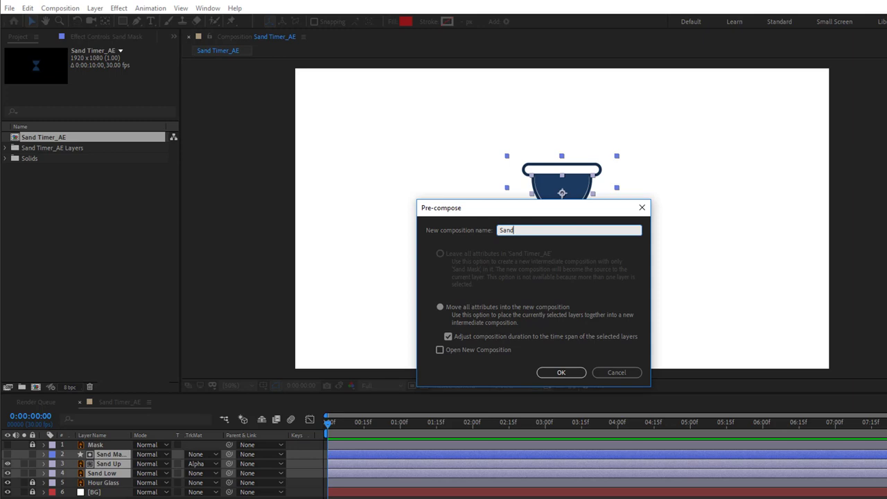
key("Return")
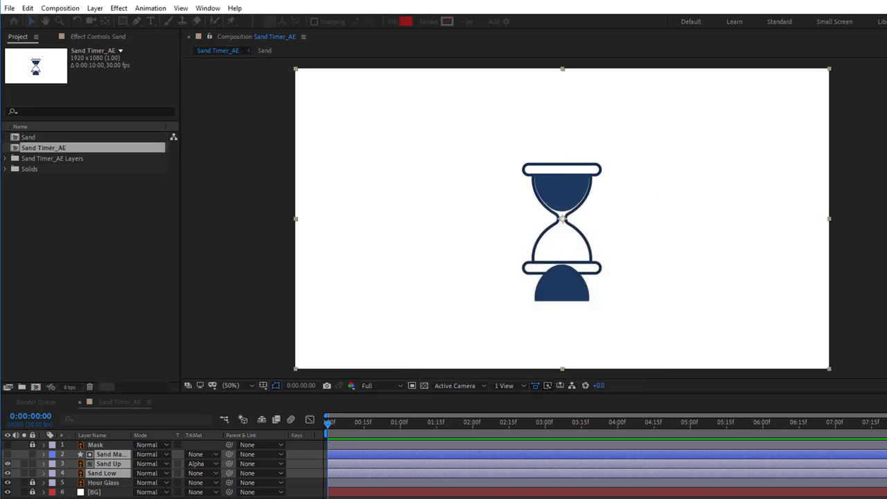
key("ctrl+shift+a")
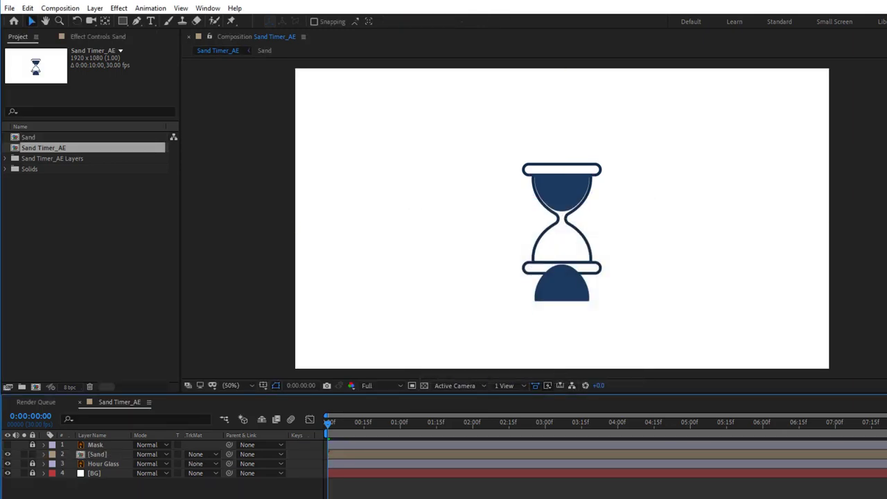
- Set the Sand precomp's track matte to Alpha Matte 'Mask'
left_click(96, 454)
left_click(210, 454)
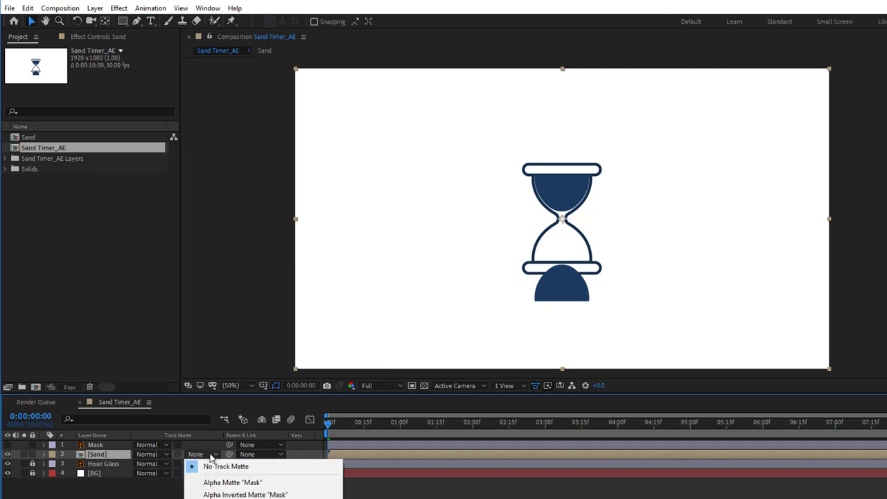
left_click(264, 483)
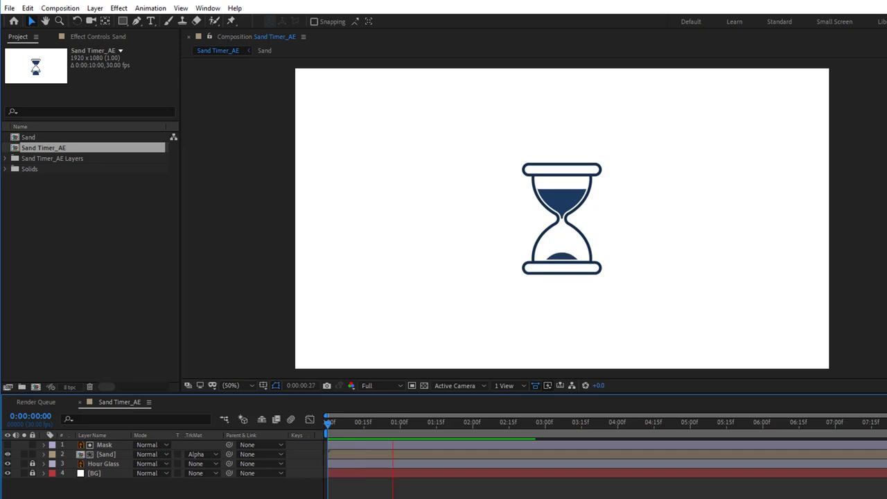
key("space")
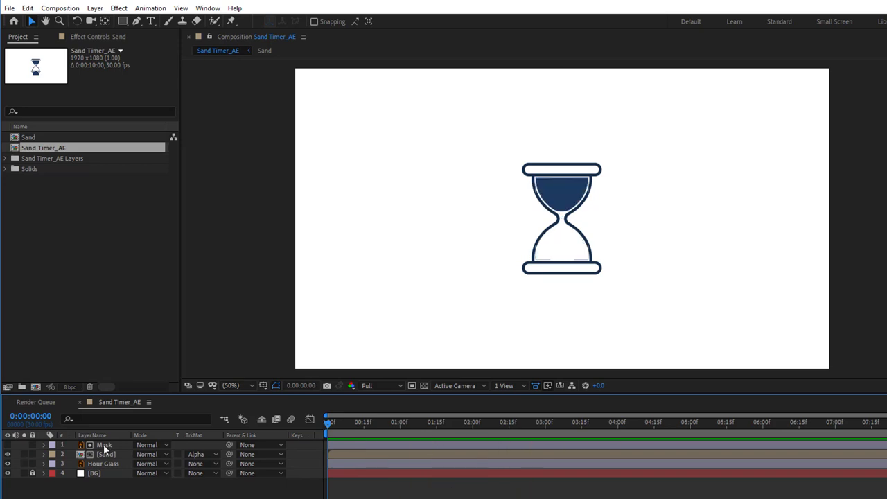
- Parent both Mask and Sand to the Hour Glass layer
left_click(104, 446)
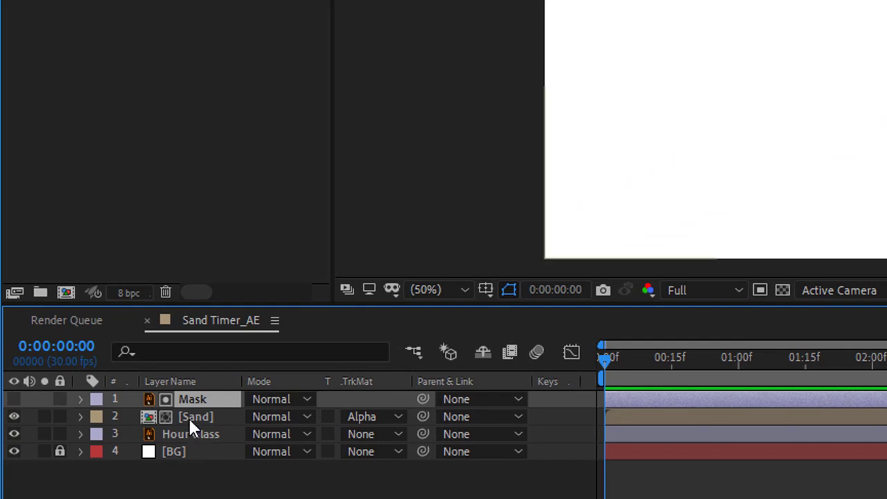
left_click(188, 416, "ctrl")
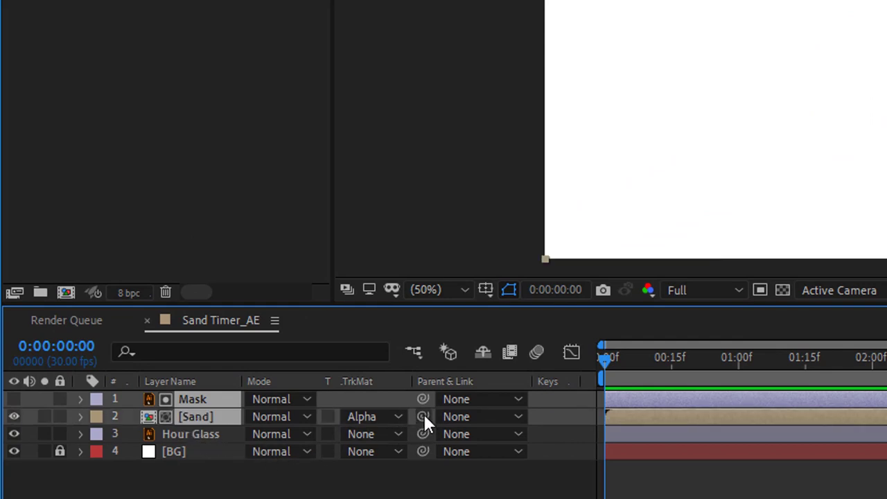
left_click_drag(423, 416, 191, 435)
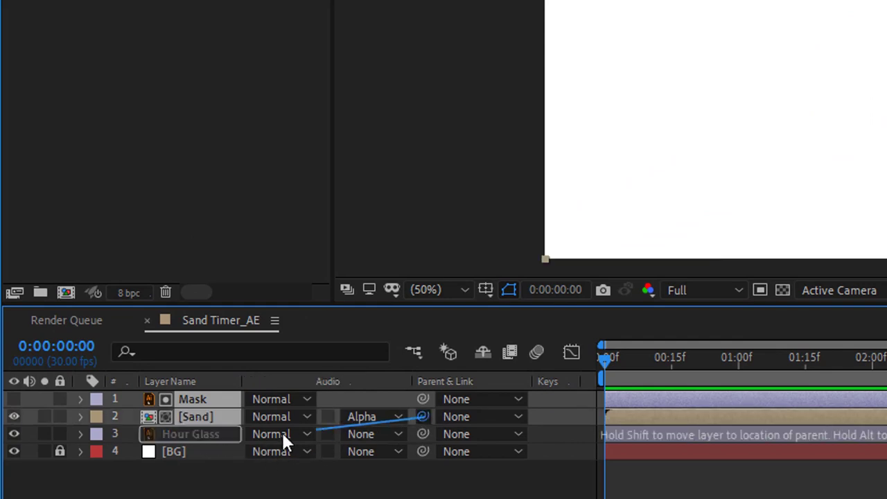
left_click(191, 435)
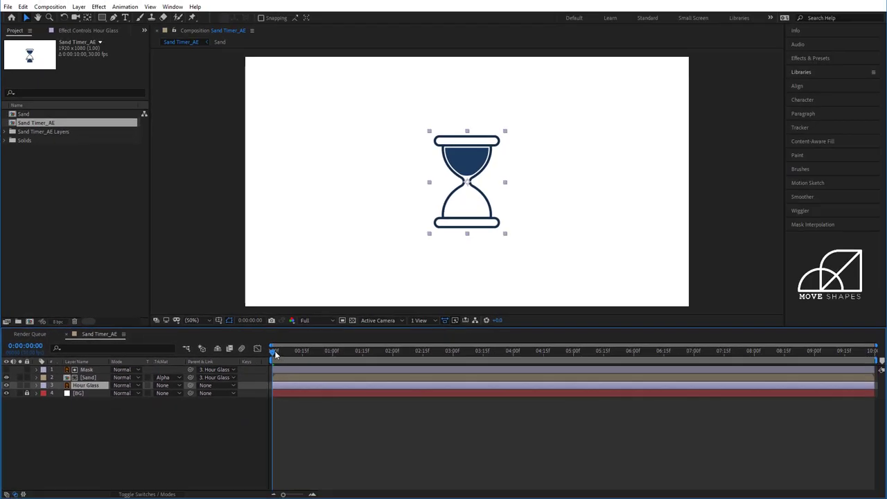
- Keyframe Hour Glass rotation from 0° to 180° at 0:00:04:15
left_click_drag(276, 354, 485, 371)
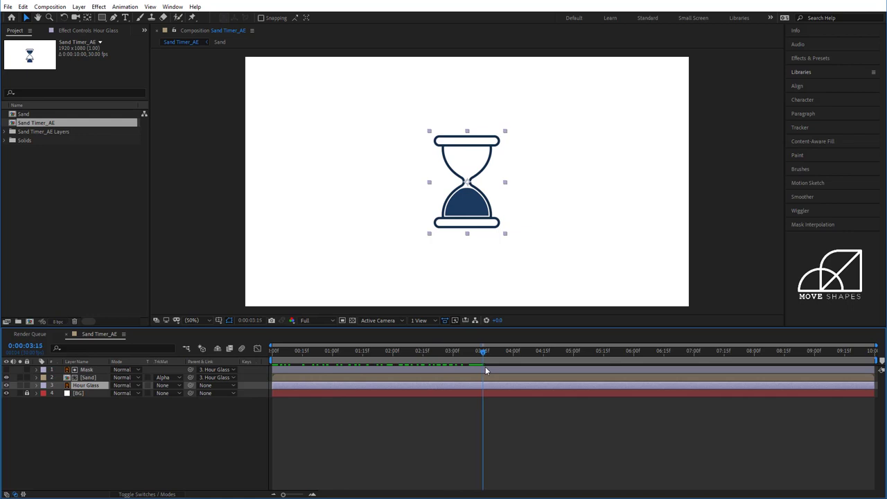
left_click(479, 377)
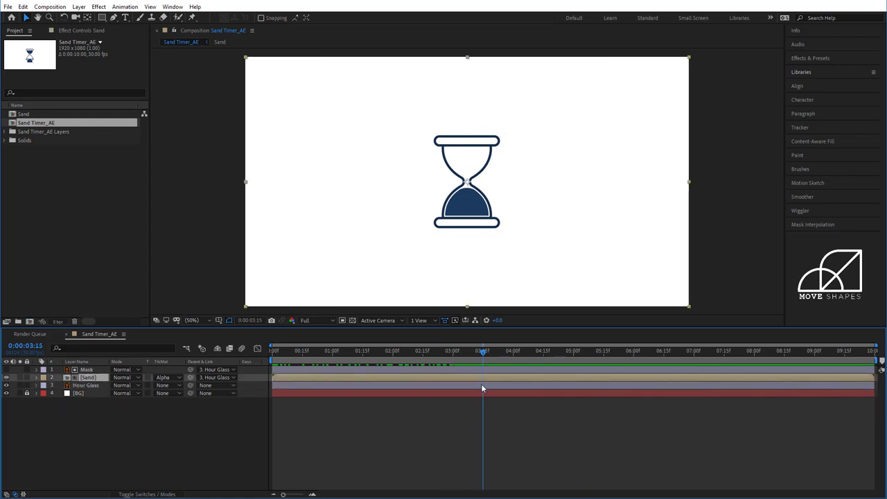
left_click(483, 386)
key("r")
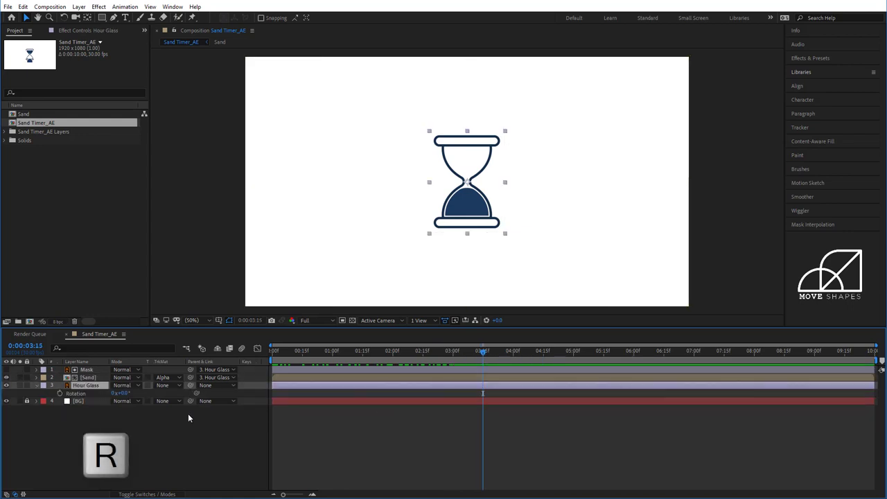
left_click(60, 393)
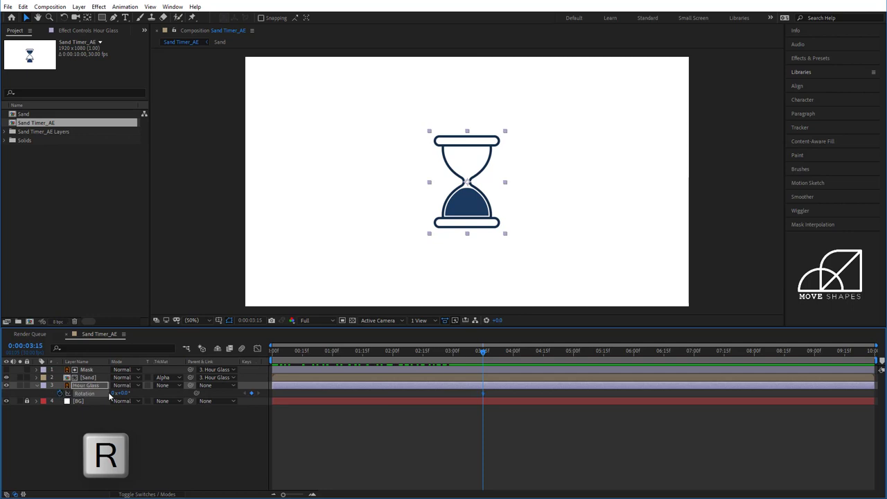
left_click(544, 355)
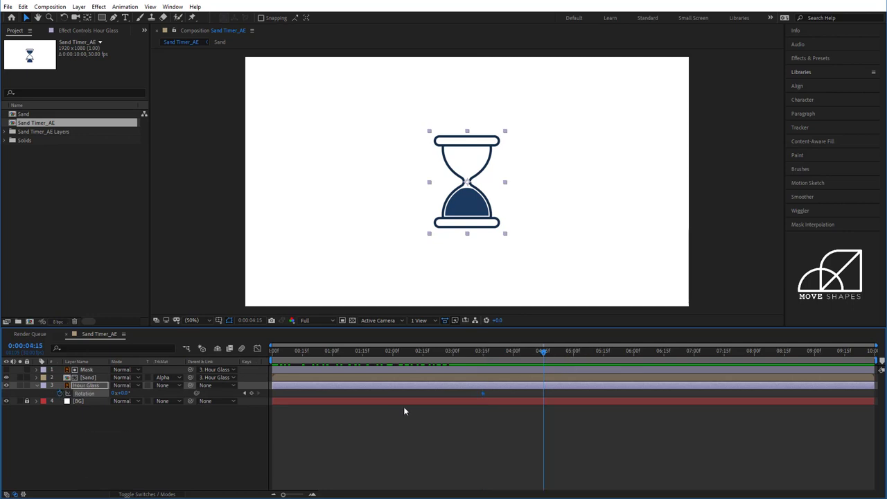
type("1")
type("80")
key("Return")
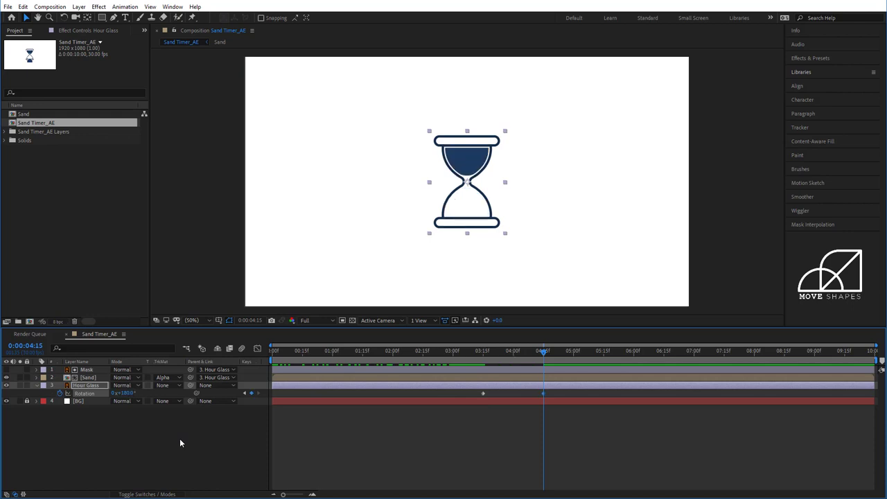
- Apply Easy Ease to both rotation keyframes and slow the flip's start in the speed graph
left_click(465, 409)
left_click_drag(551, 401, 541, 391)
right_click(542, 390)
mouse_move(564, 388)
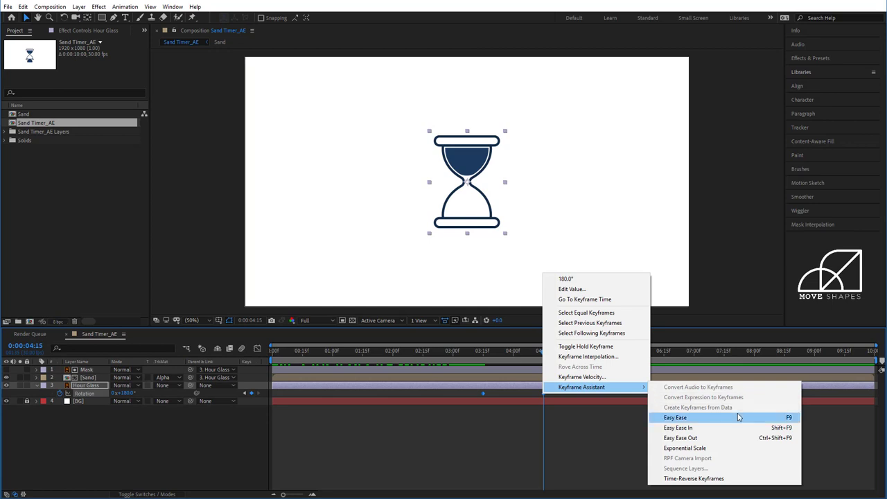
left_click(737, 418)
left_click(258, 349)
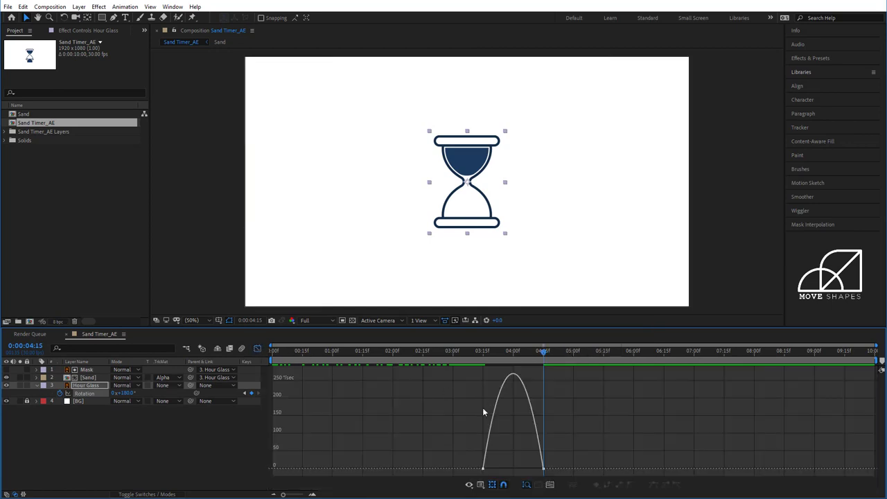
left_click(514, 464)
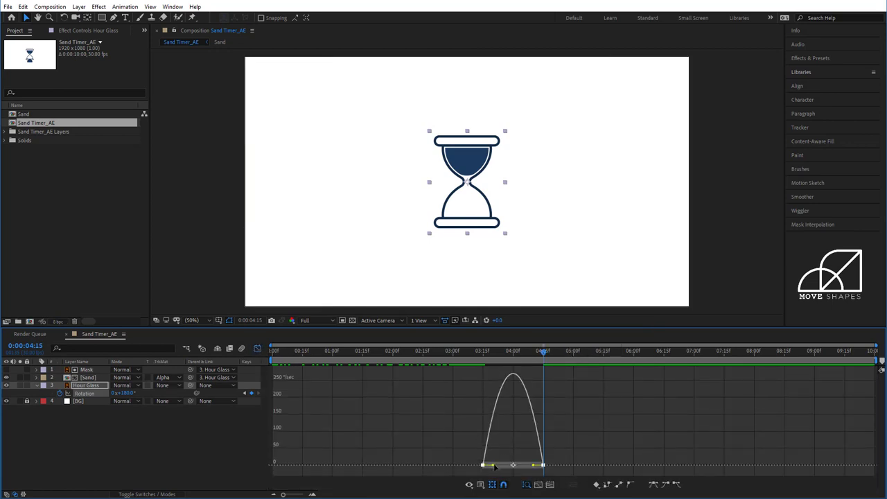
left_click_drag(493, 465, 531, 467)
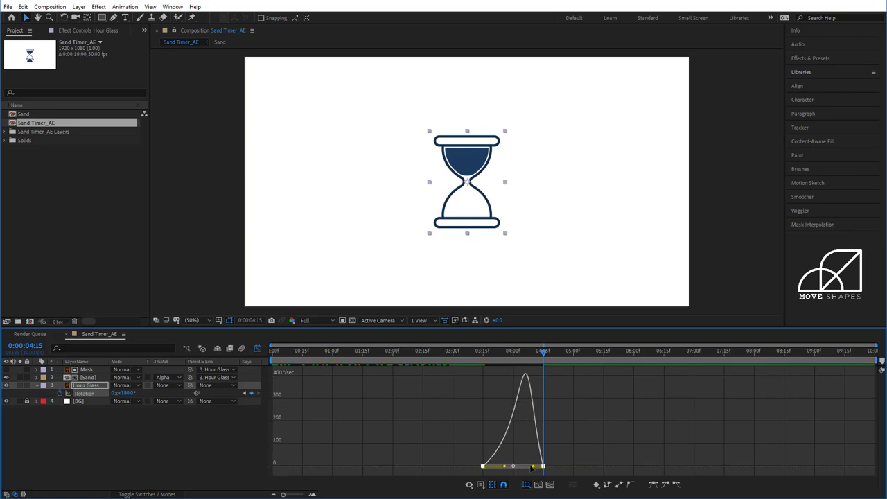
left_click(258, 350)
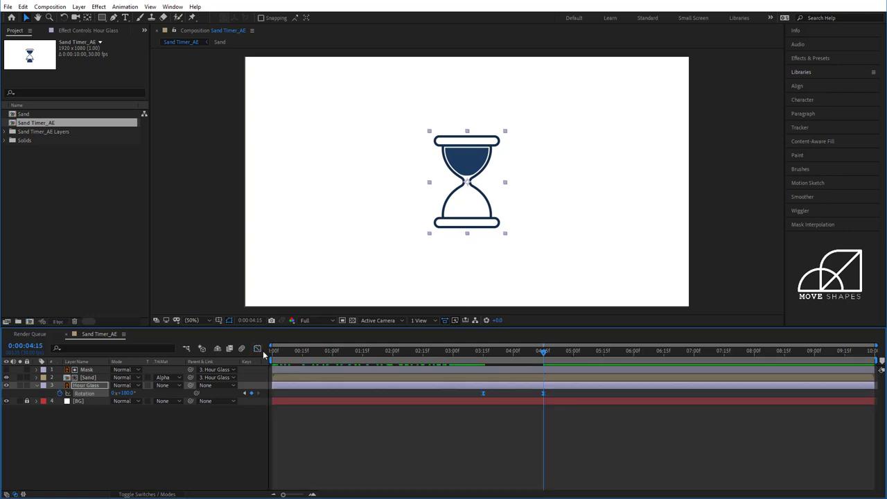
- End the work area at 4:15, preview, and lock the Mask, Sand and Hour Glass layers
left_click(504, 437)
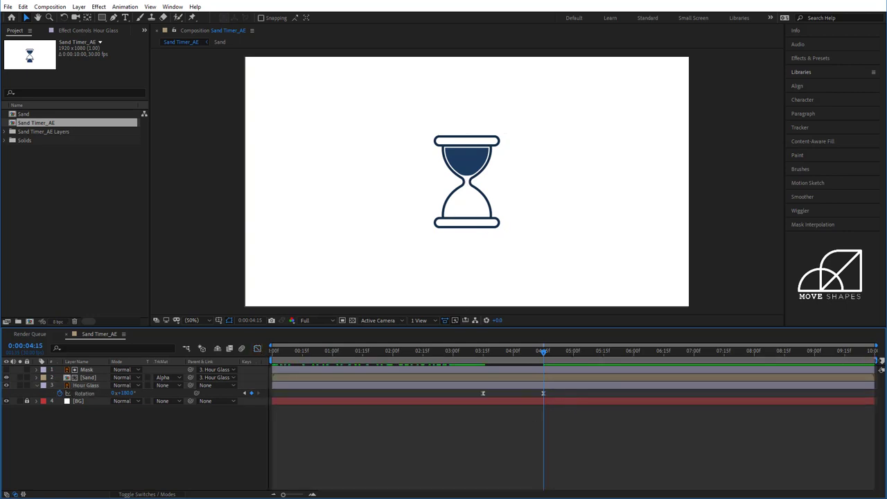
key("n")
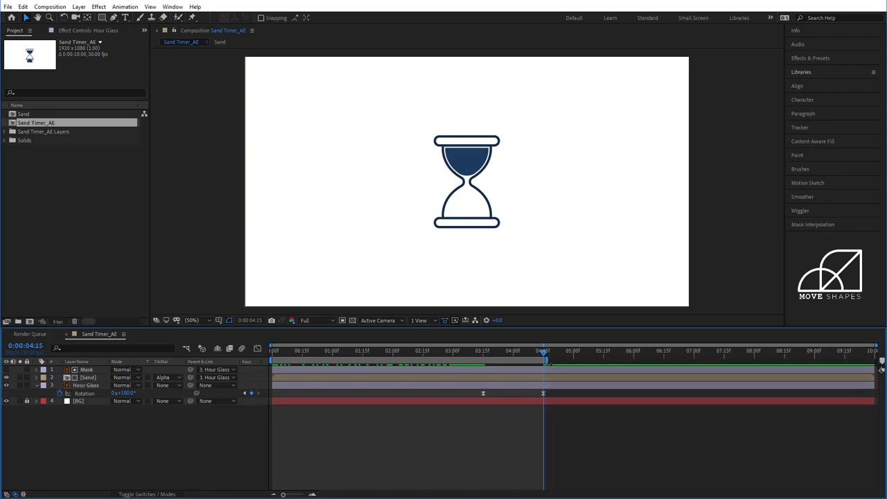
key("space")
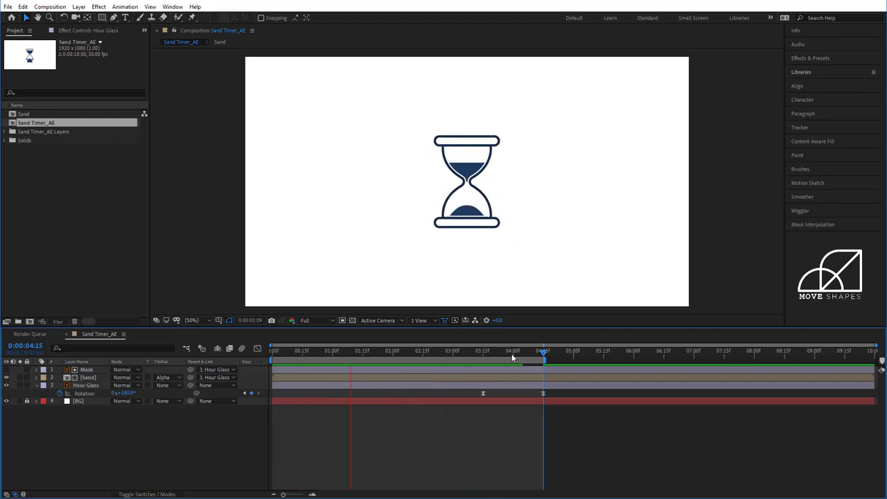
left_click(88, 392)
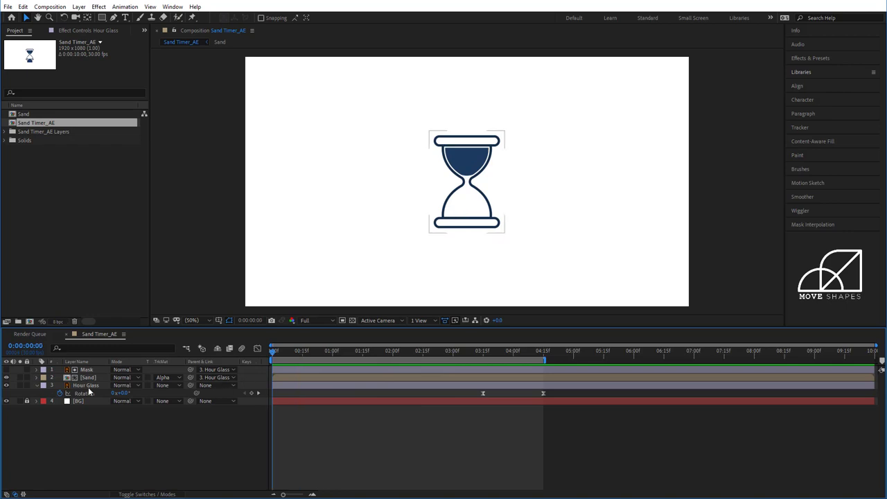
left_click(36, 385)
left_click(26, 386)
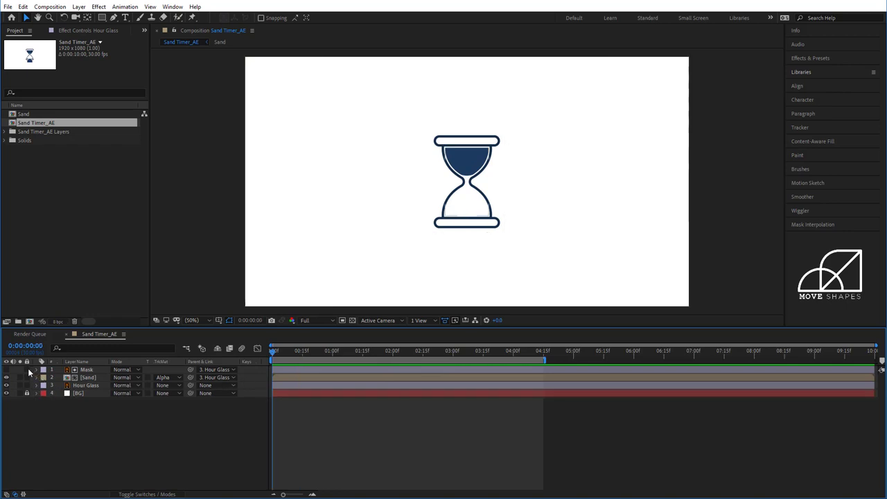
left_click_drag(27, 378, 27, 370)
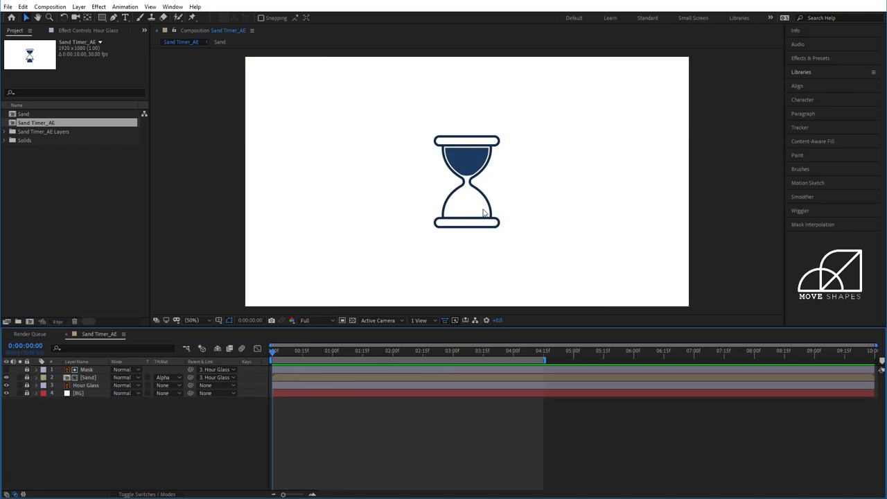
key("slash")
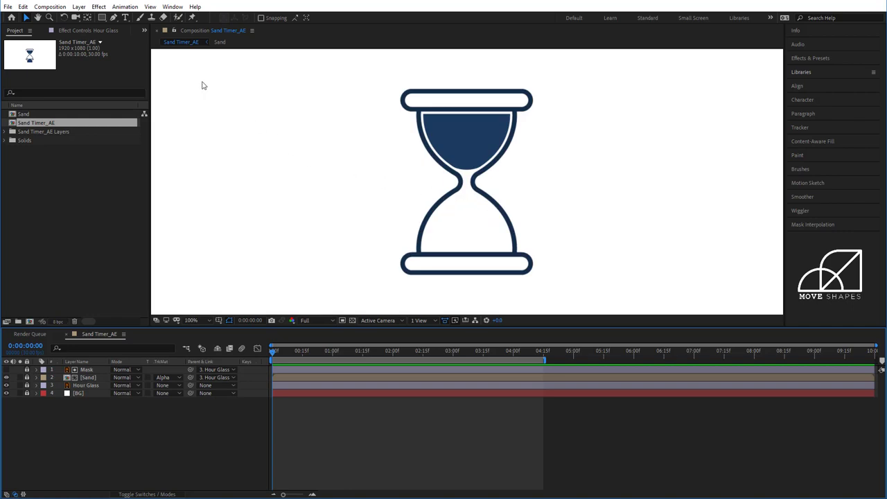
- With the Pen tool, draw a vertical line from the hourglass neck to the bottom sand pile
left_click(113, 18)
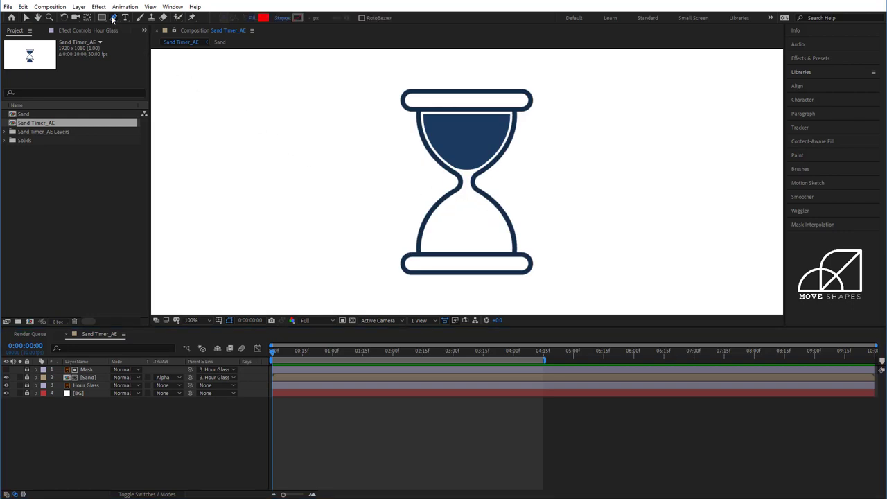
left_click_drag(288, 350, 313, 355)
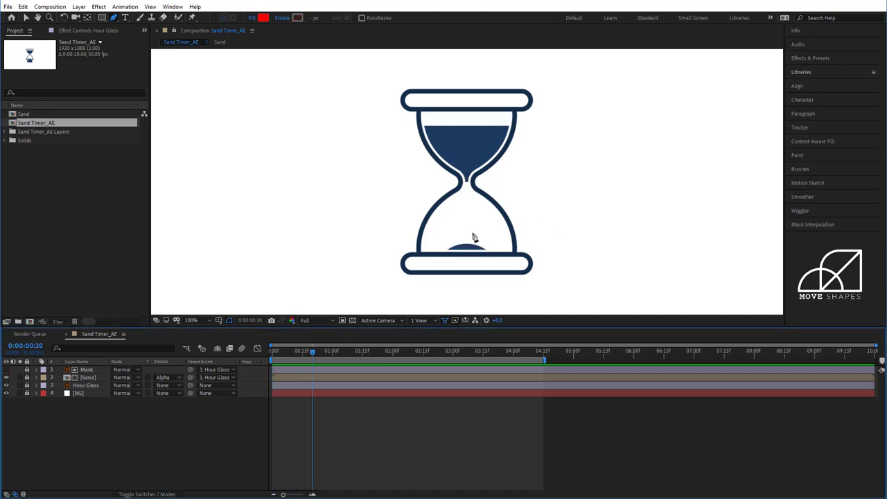
key("period")
left_click_drag(492, 186, 478, 156)
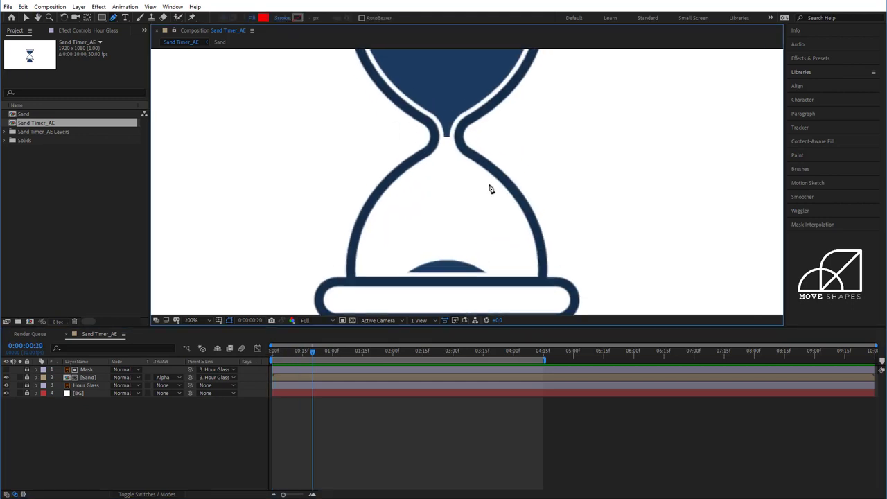
left_click(447, 122)
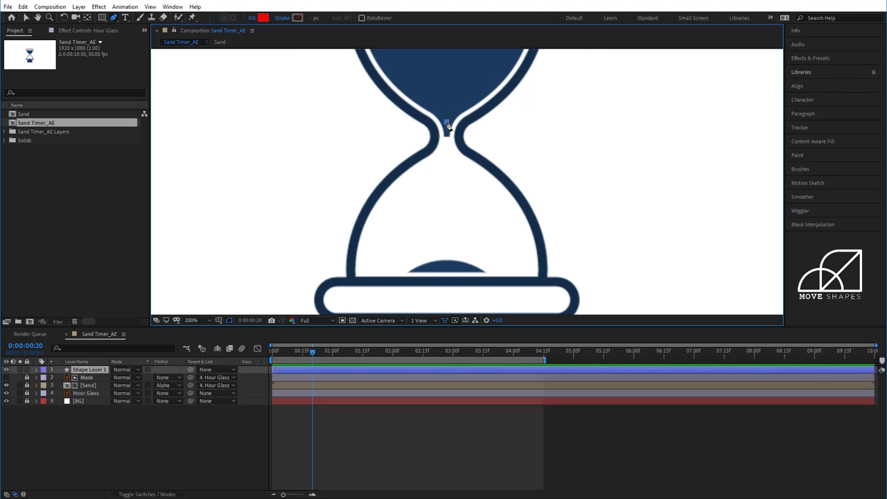
left_click(447, 267)
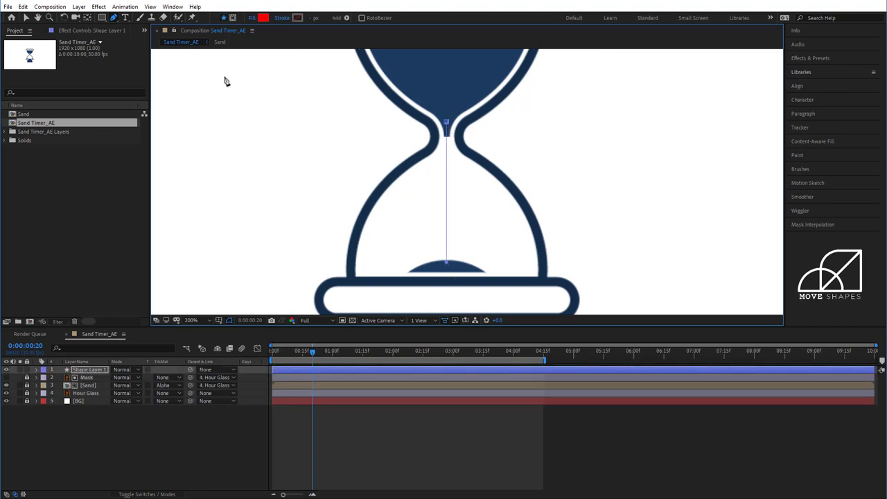
- Give the line no fill and a navy stroke sampled from the top sand
left_click(284, 18)
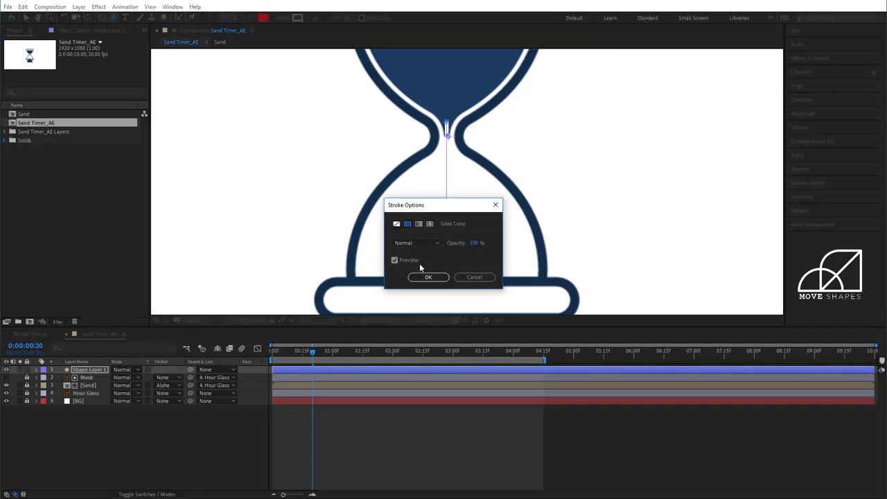
left_click(428, 277)
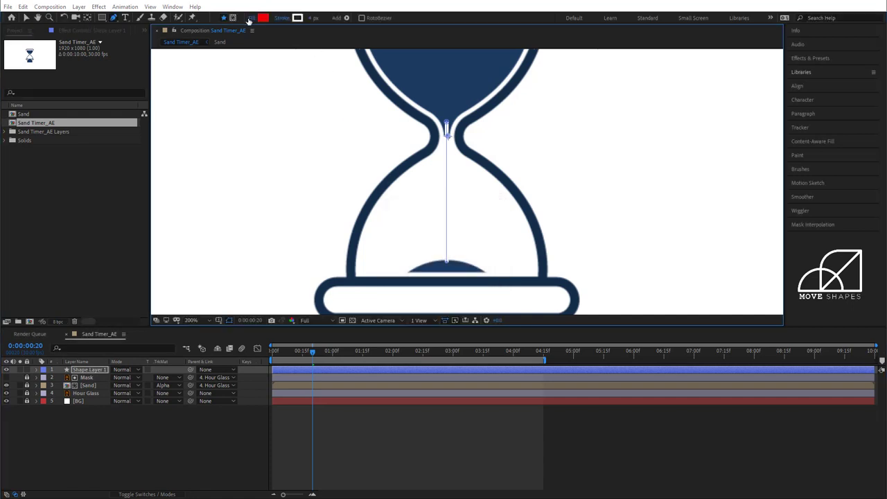
left_click(250, 18)
left_click(398, 227)
left_click(424, 278)
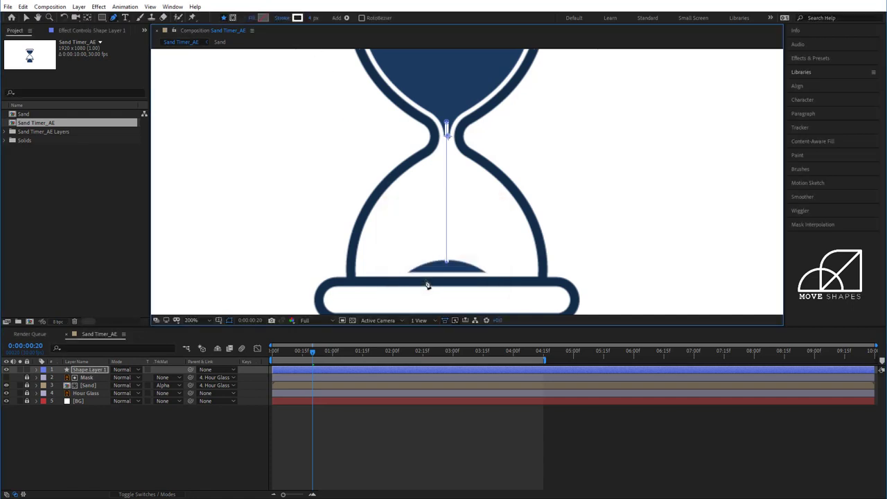
left_click(297, 17)
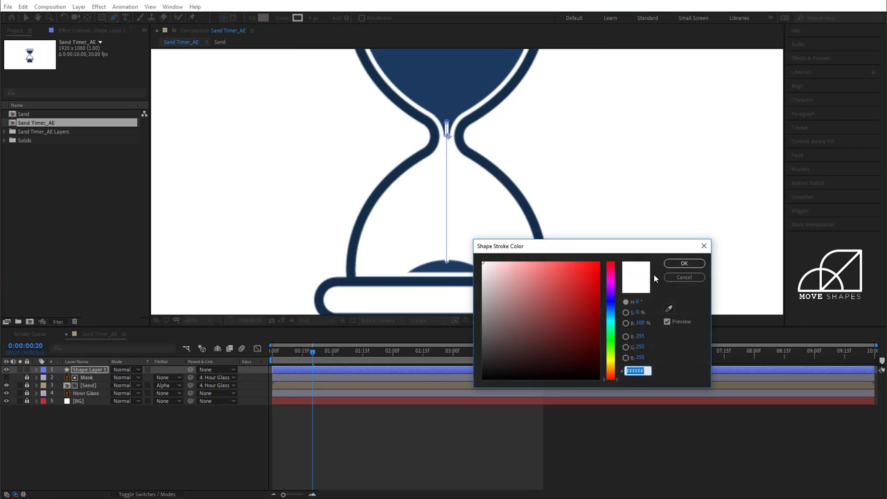
left_click(669, 309)
left_click(459, 85)
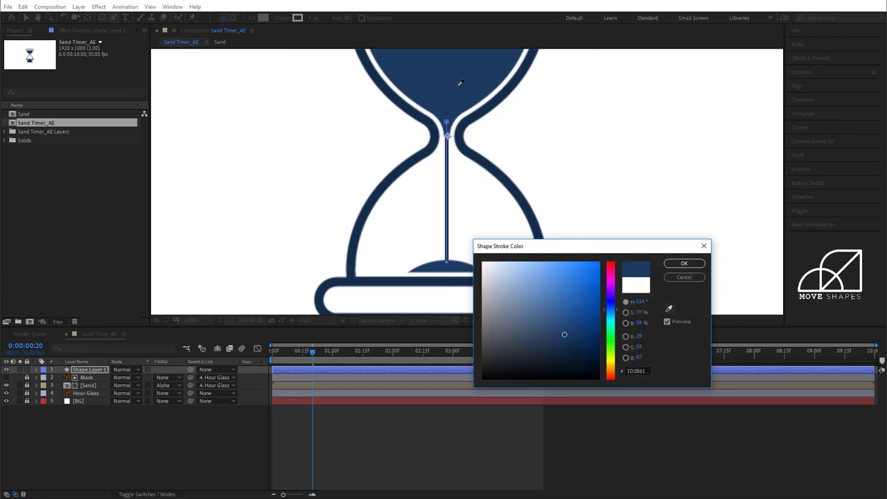
left_click(684, 264)
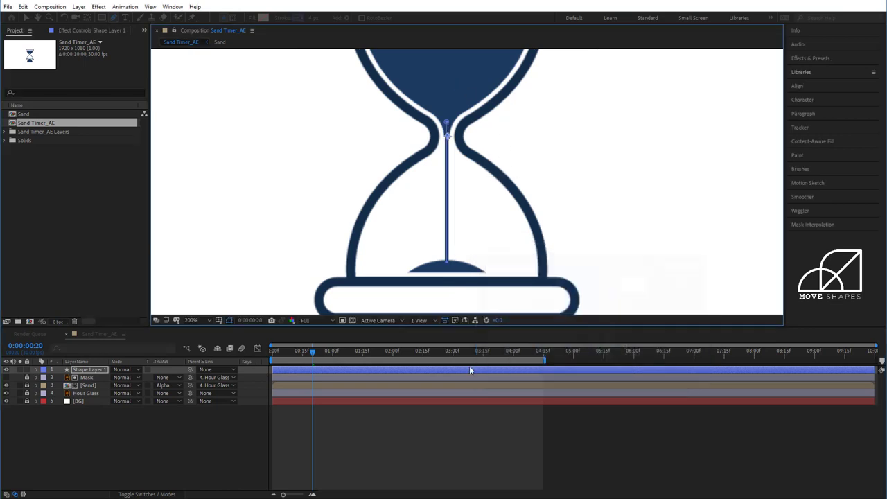
left_click(431, 443)
- Increase the line's stroke width to 7 px
key("period")
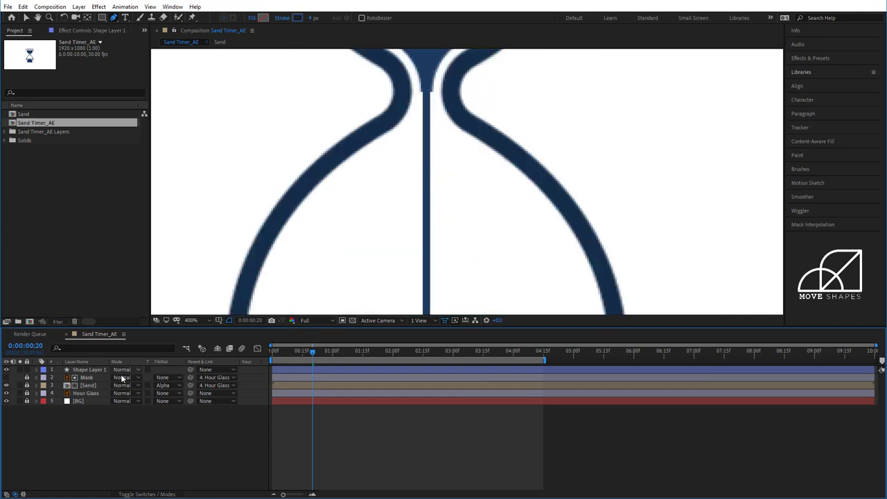
left_click(86, 371)
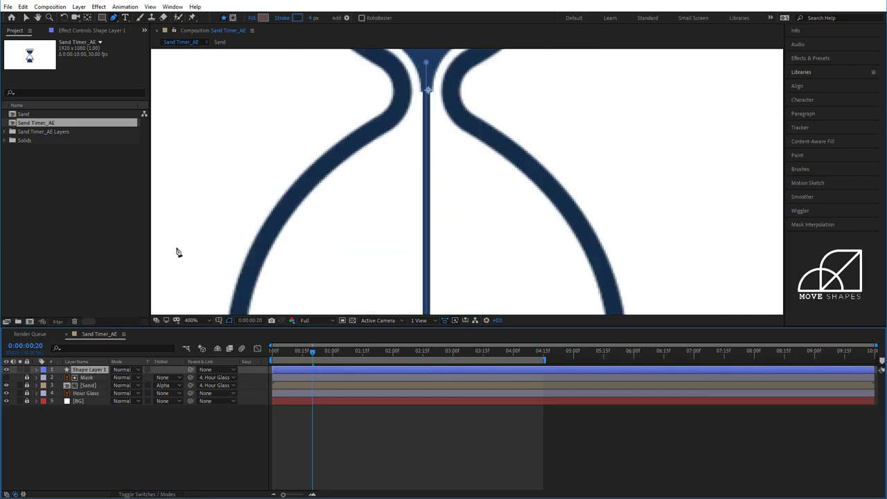
left_click(313, 18)
key("Up")
key("Up")
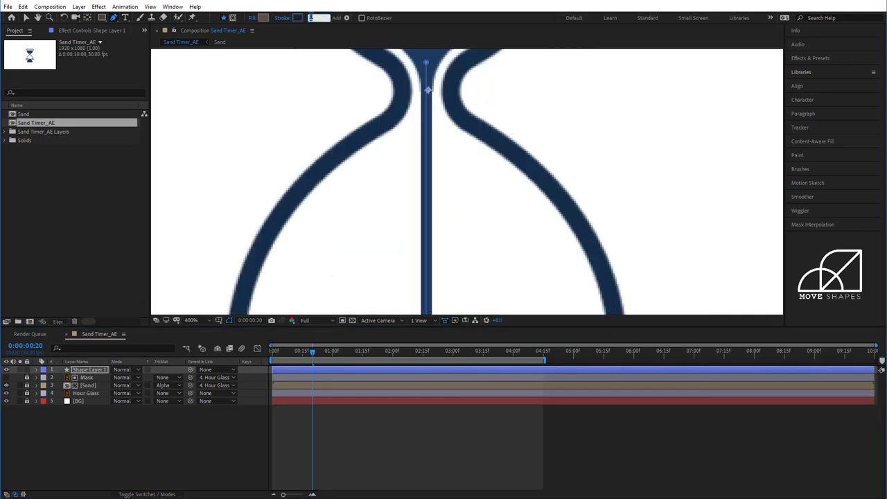
key("Up")
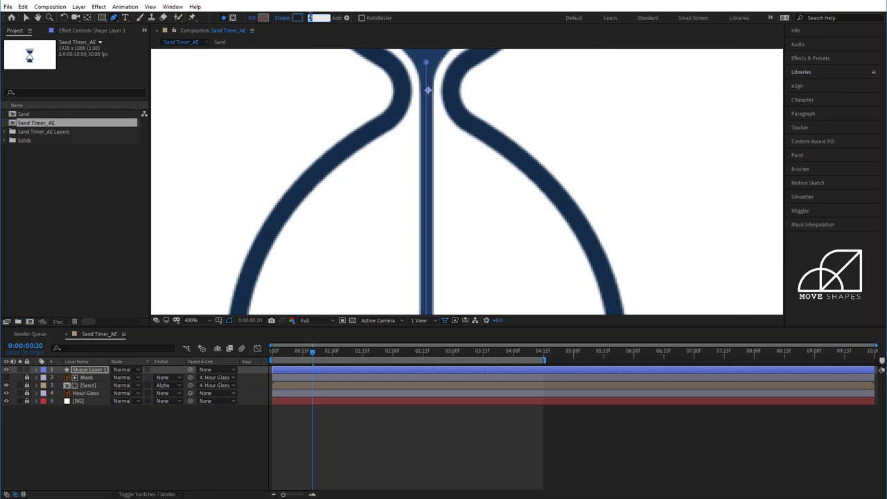
left_click(475, 461)
scroll(531, 192, "down", 4)
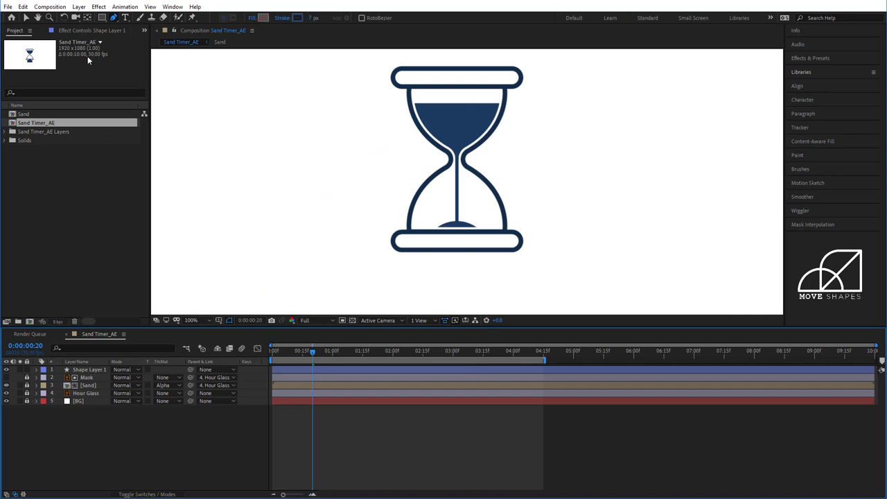
- Rename the navy sand-stream Shape Layer 1 to 'Line'
left_click(26, 17)
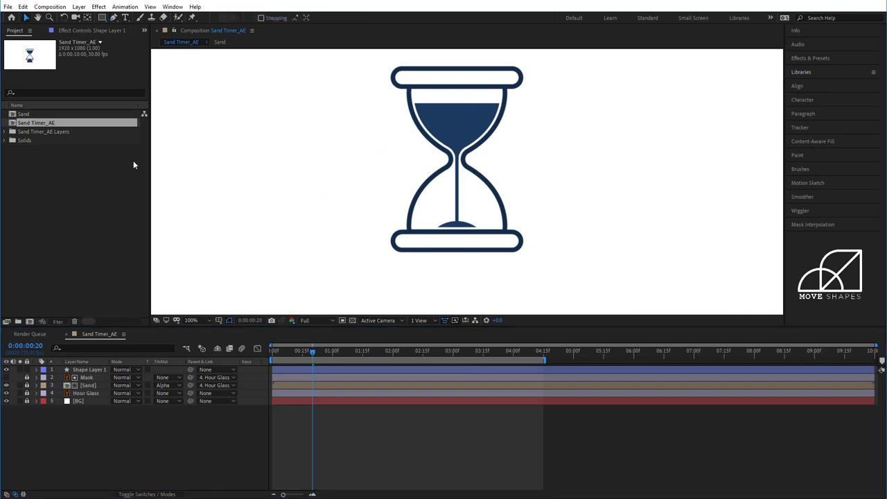
left_click(77, 373)
right_click(83, 373)
left_click(96, 371)
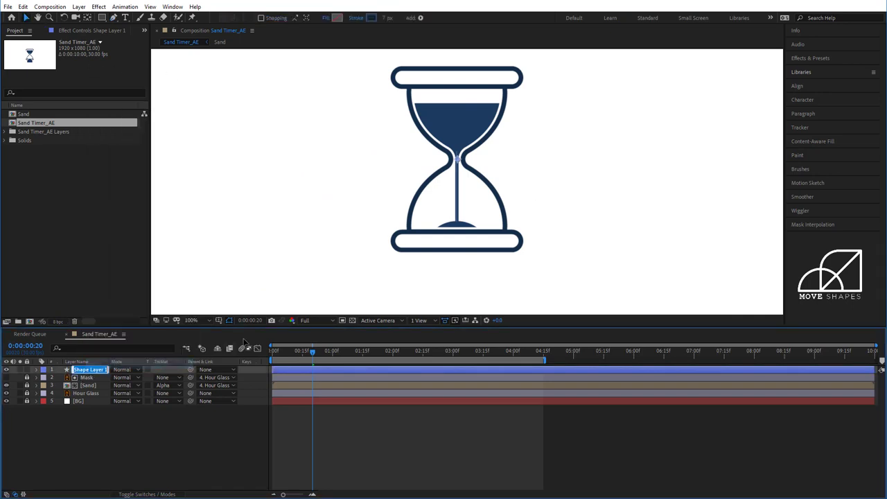
type("Line")
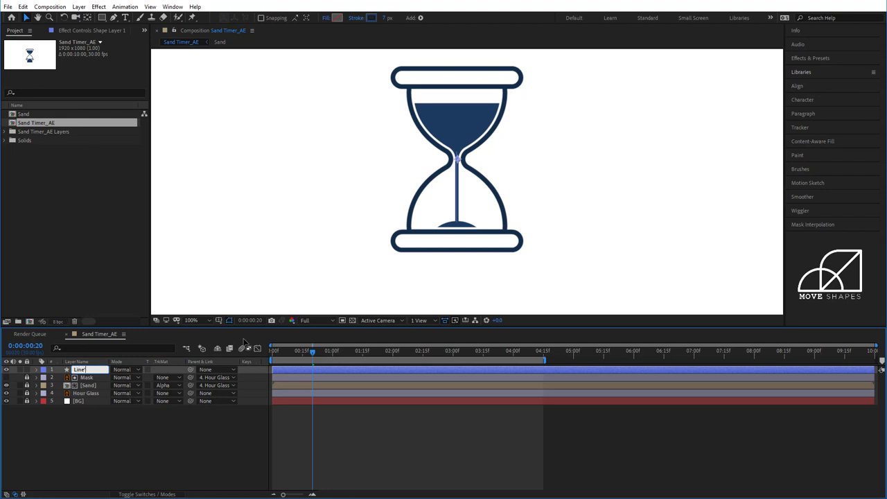
key("Return")
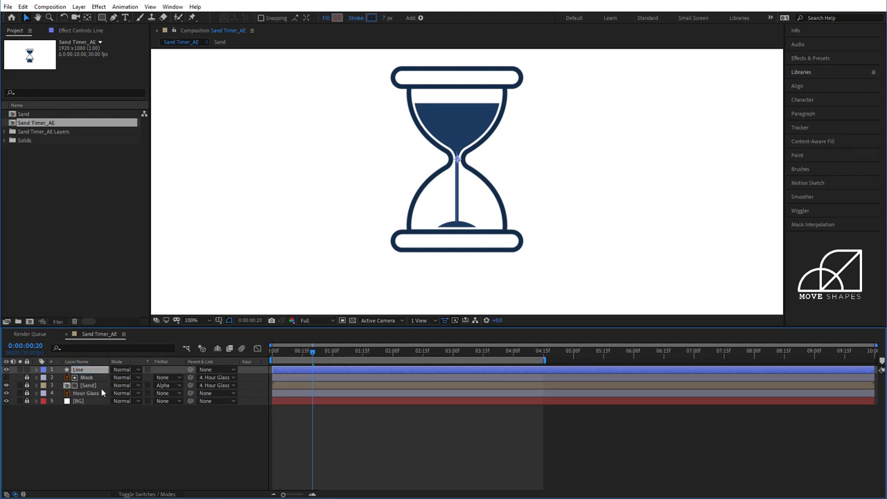
- Reveal the Line layer's Path property and set a starting Path keyframe near the animation's start
left_click(37, 371)
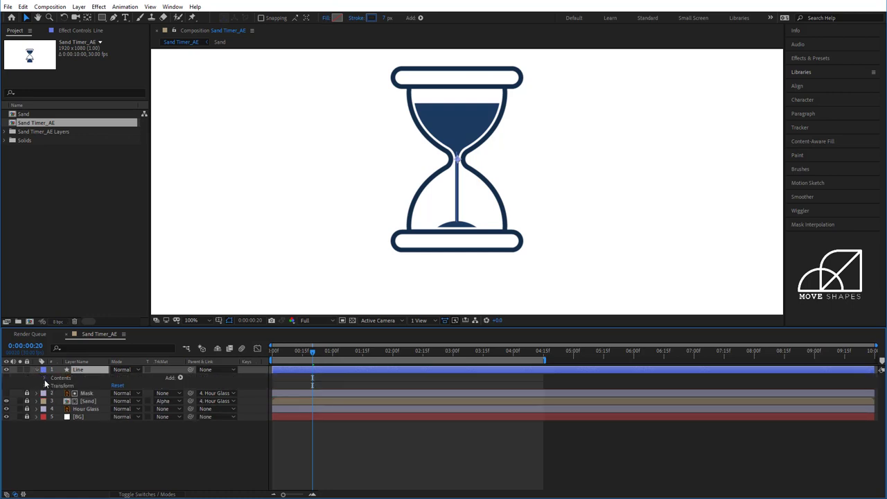
left_click(45, 378)
left_click(53, 386)
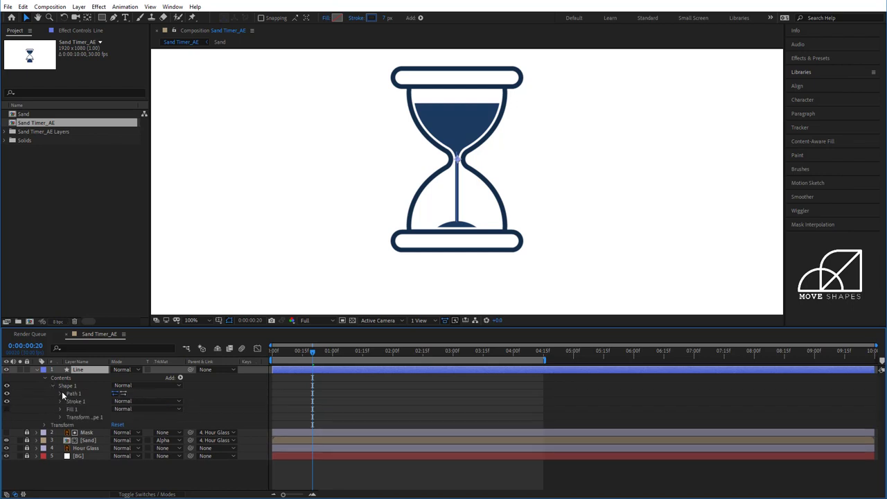
left_click(59, 394)
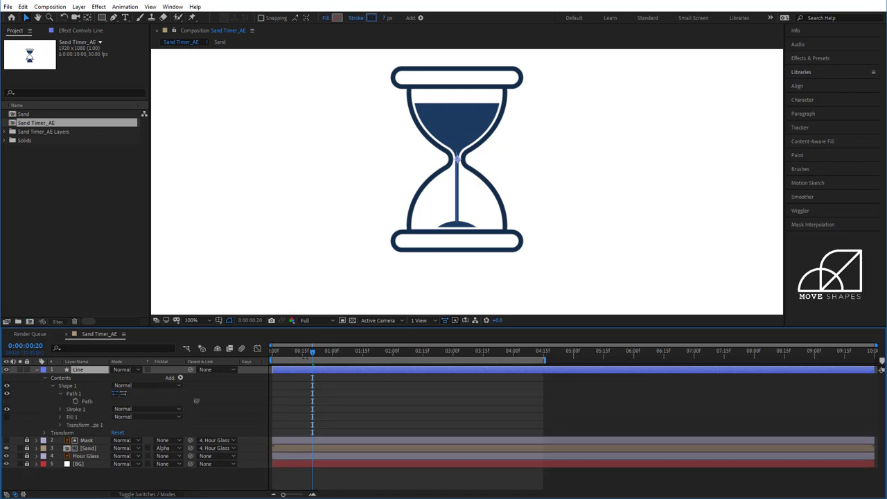
left_click_drag(312, 355, 251, 369)
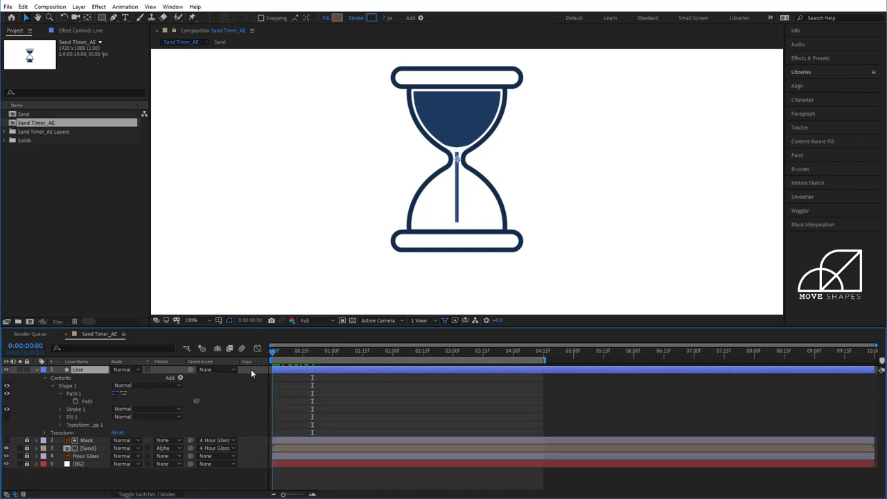
left_click(76, 402)
- Shrink the line to a stub at the hourglass neck and start the Line layer at 0:00:00:11
left_click_drag(273, 351, 453, 374)
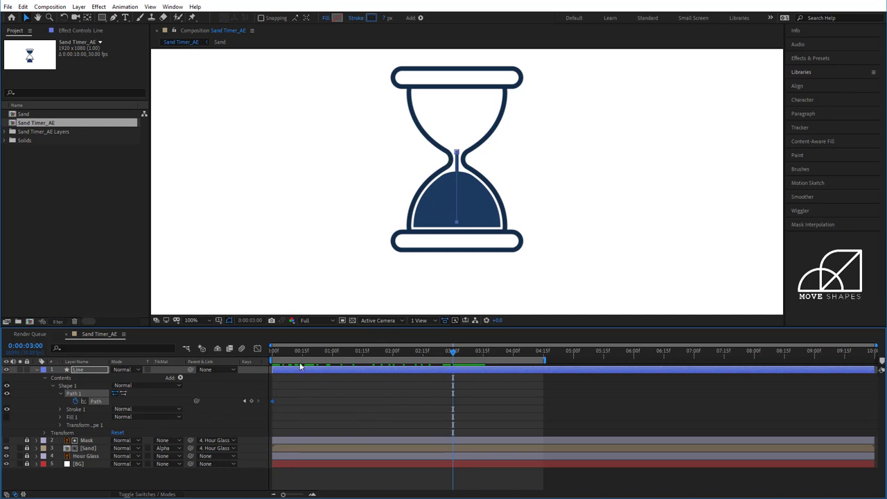
left_click_drag(280, 351, 227, 359)
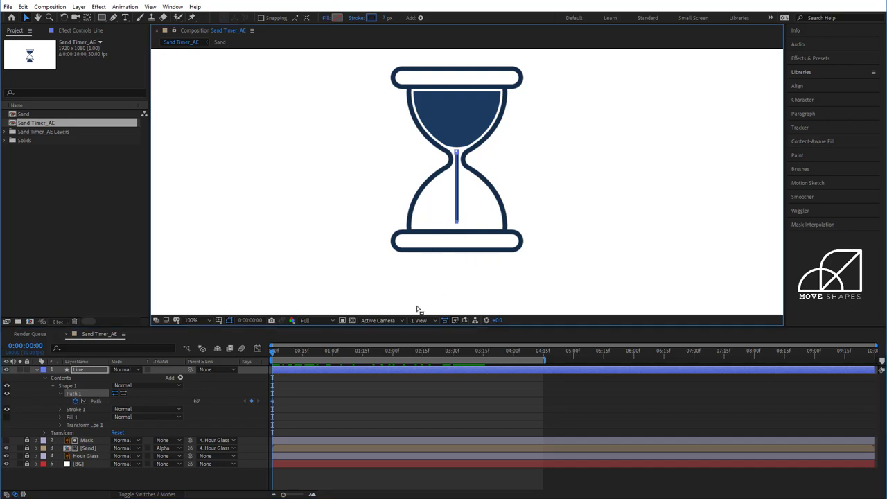
key("ctrl+z")
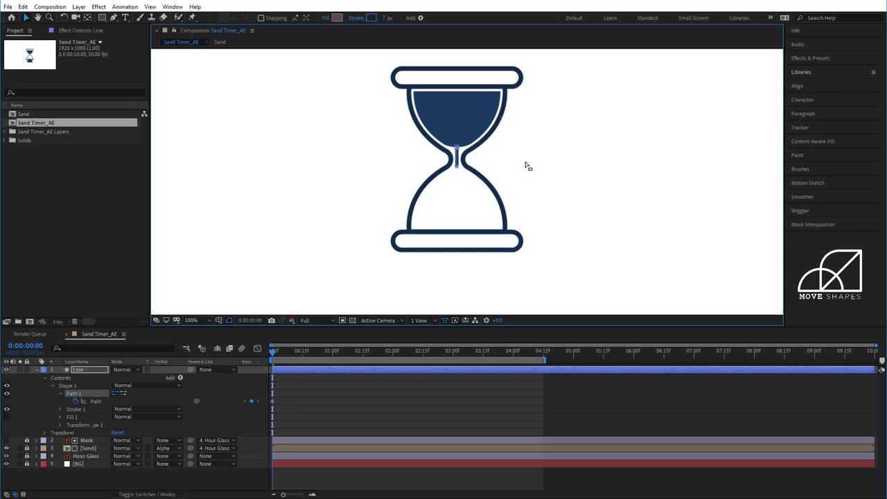
mouse_move(274, 353)
left_mouse_down()
mouse_move(310, 369)
mouse_move(313, 355)
left_mouse_up()
left_click(304, 354)
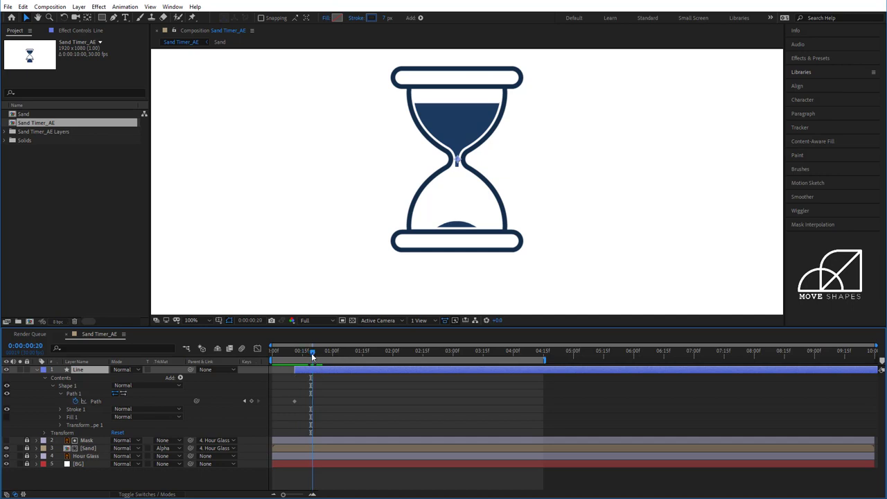
- Keyframe the path at 0:00:00:20 with the line's bottom end extended down to the sand pile
left_click(295, 401)
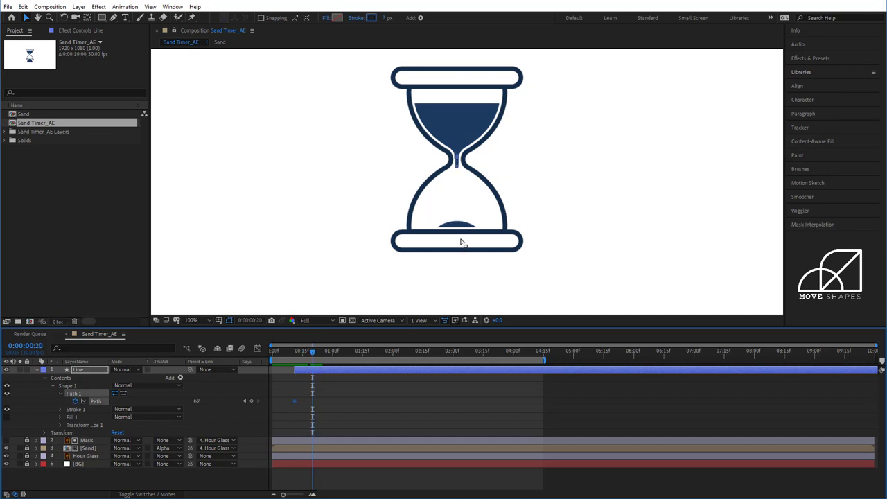
left_click(483, 186)
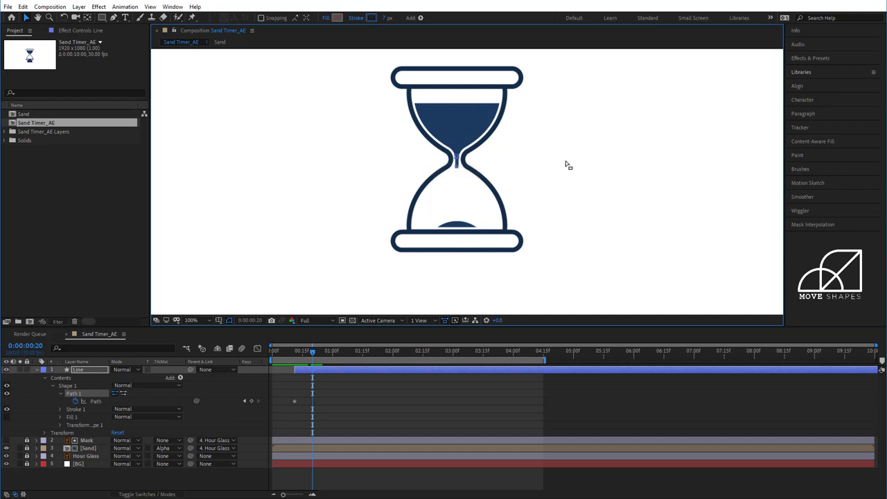
key("shift+Down")
key("shift+Down")
left_click(311, 402)
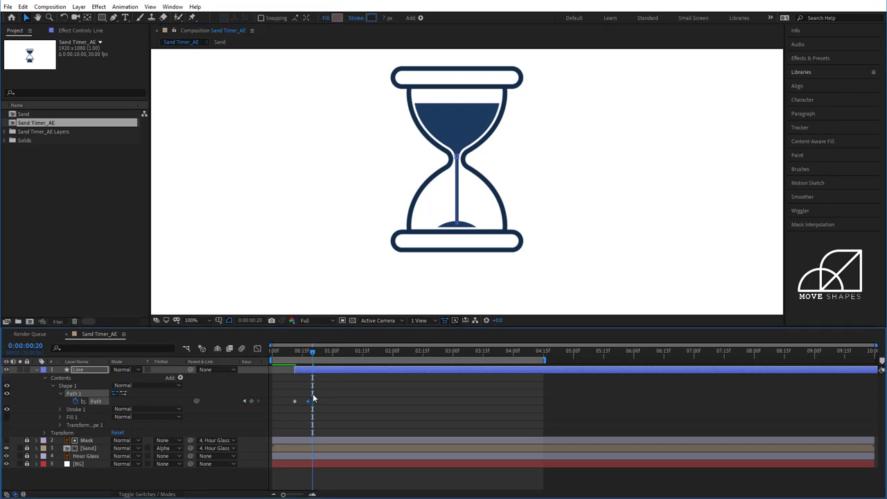
mouse_move(312, 359)
left_mouse_down()
mouse_move(319, 372)
mouse_move(308, 375)
mouse_move(344, 380)
mouse_move(435, 374)
left_mouse_up()
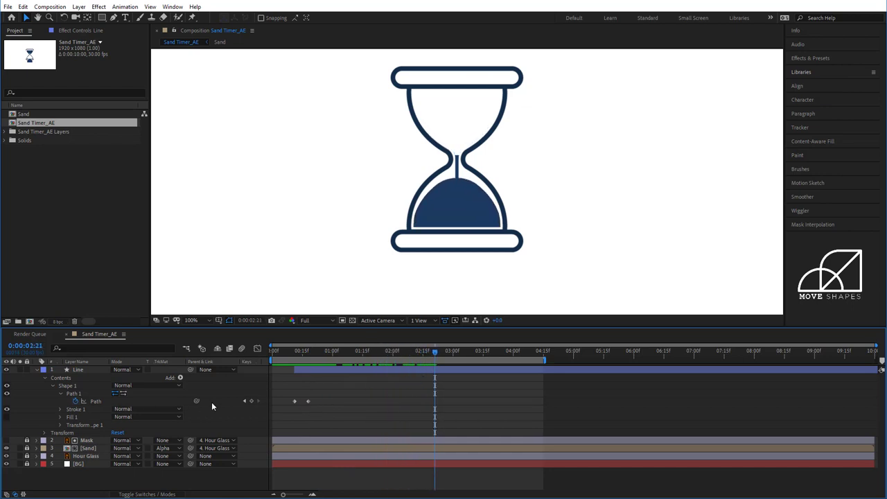
- Add a Path keyframe at 0:00:02:21, then push the line's top point into the sand at 0:00:03:00
left_click(251, 401)
left_click_drag(438, 352, 453, 352)
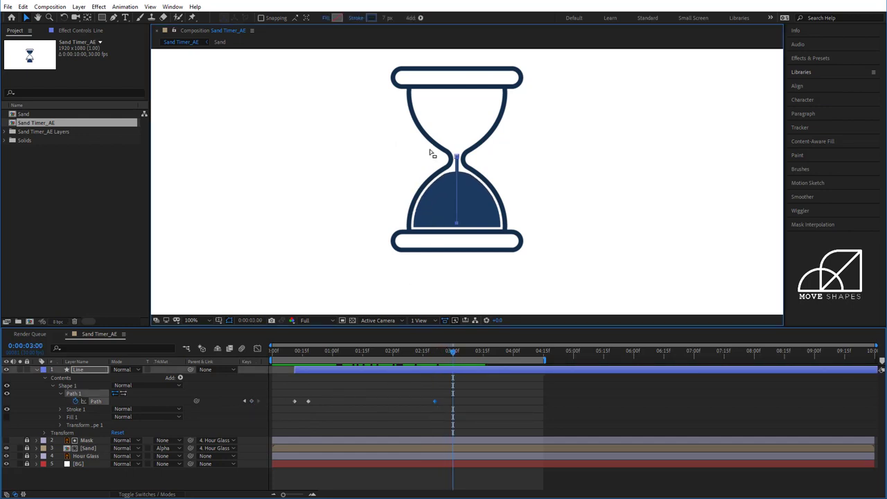
left_click_drag(395, 142, 510, 176)
key("shift+Down")
key("shift+Down")
key("shift+Down")
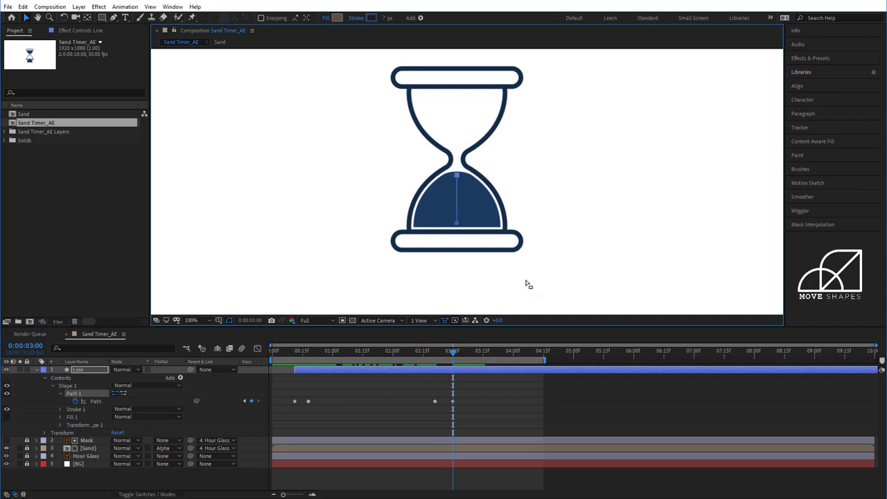
left_click(486, 410)
left_click_drag(452, 351, 439, 358)
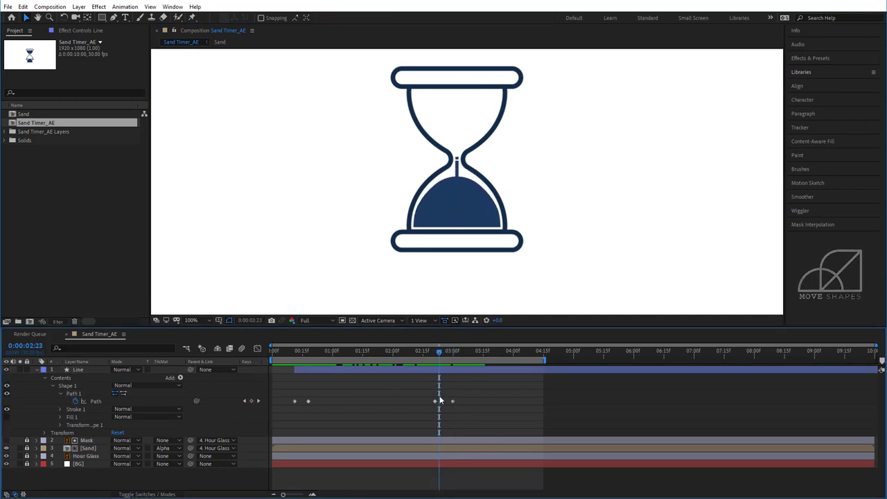
- Retime the two later Path keyframes, placing one at 0:00:02:24
mouse_move(426, 398)
left_mouse_down()
mouse_move(461, 412)
mouse_move(456, 400)
left_mouse_up()
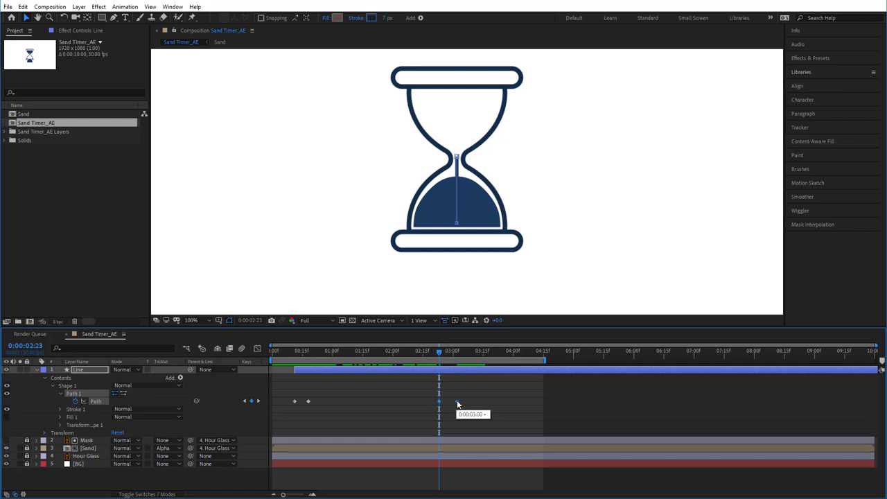
scroll(457, 174, "up", 2)
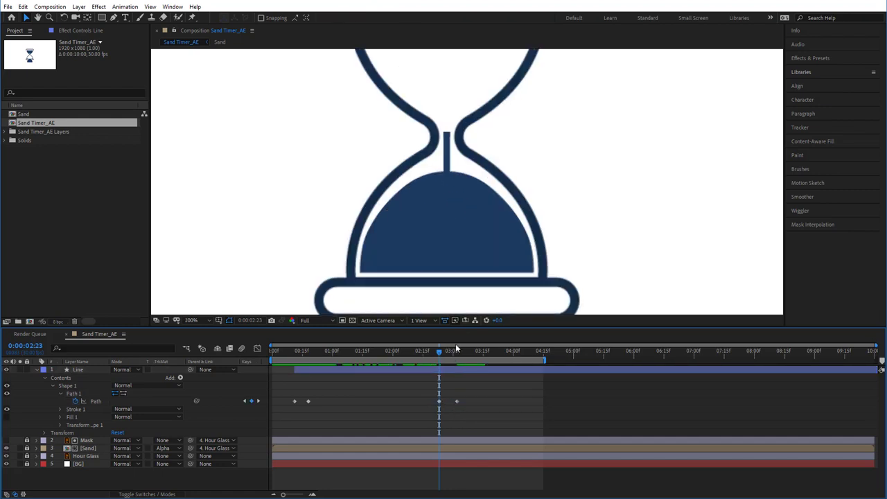
left_click_drag(438, 353, 441, 357)
left_click(439, 400)
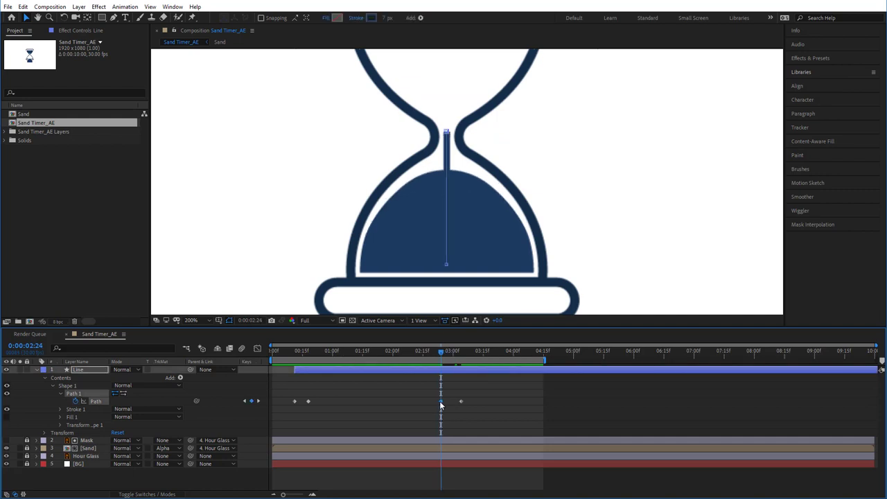
left_click(446, 402)
- Preview the retraction from 0:00:02:01 and trim the Line layer to end at 0:00:03:04
left_click(433, 352)
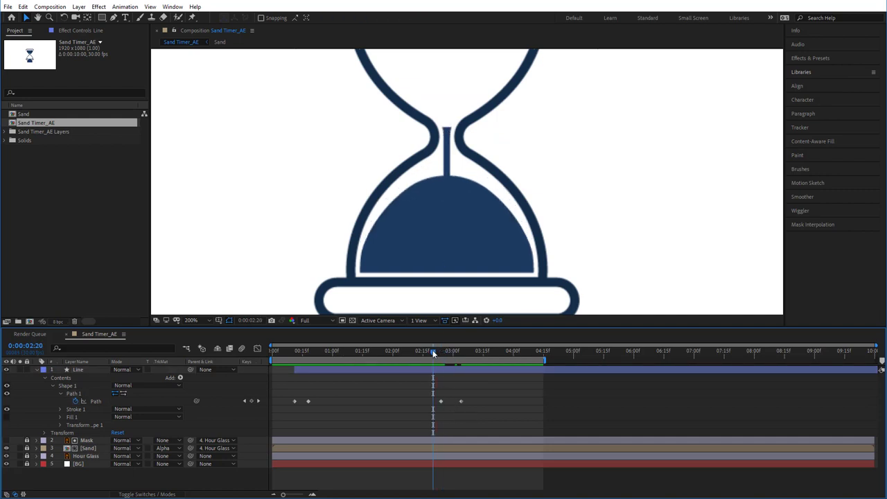
left_click_drag(433, 353, 392, 356)
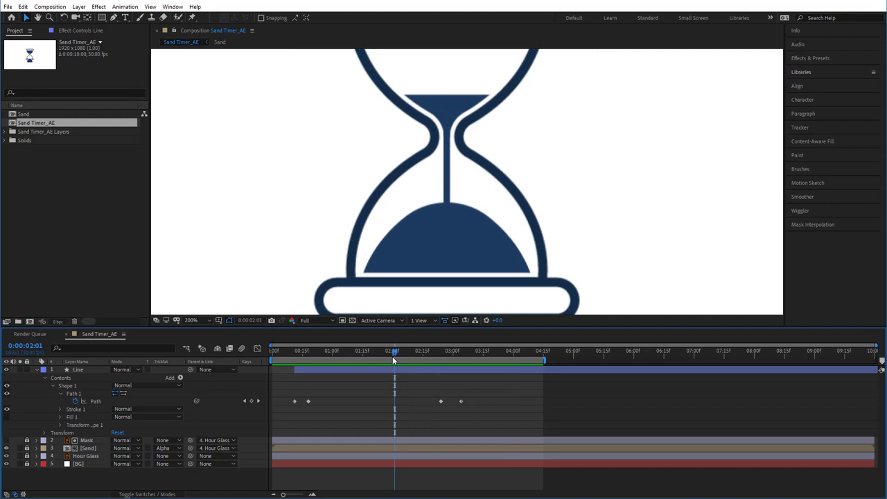
key("space")
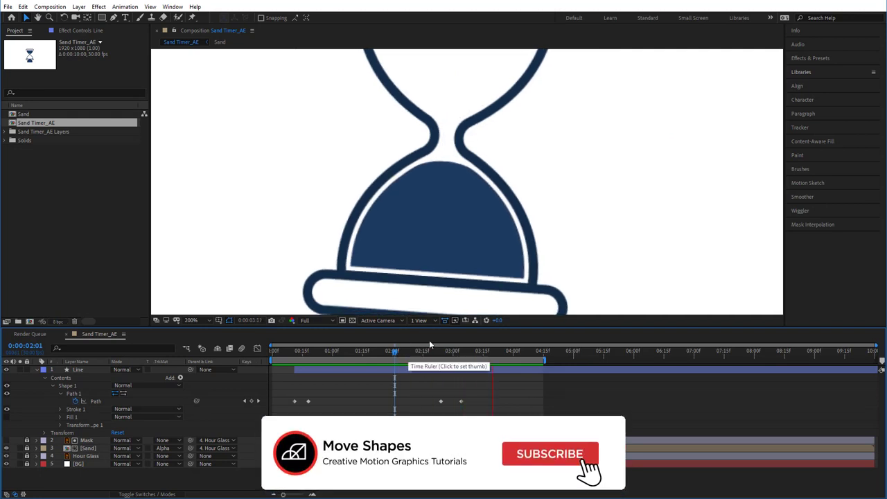
left_click(460, 361)
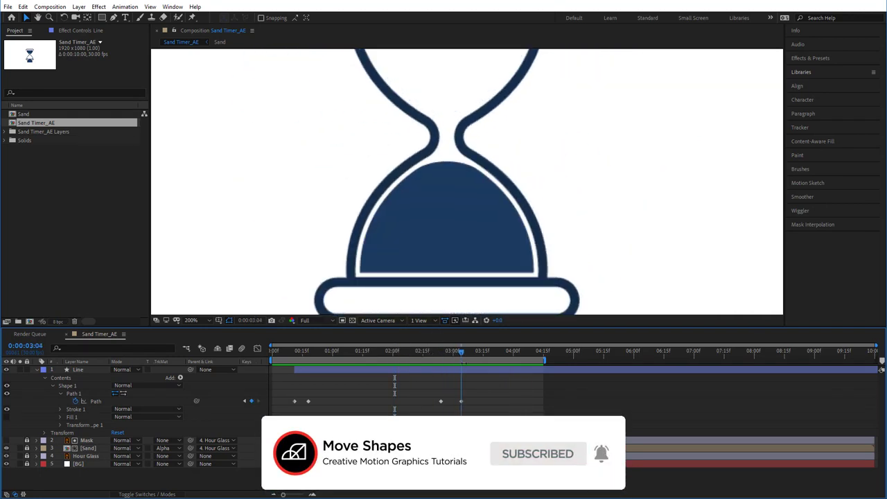
left_click(503, 371)
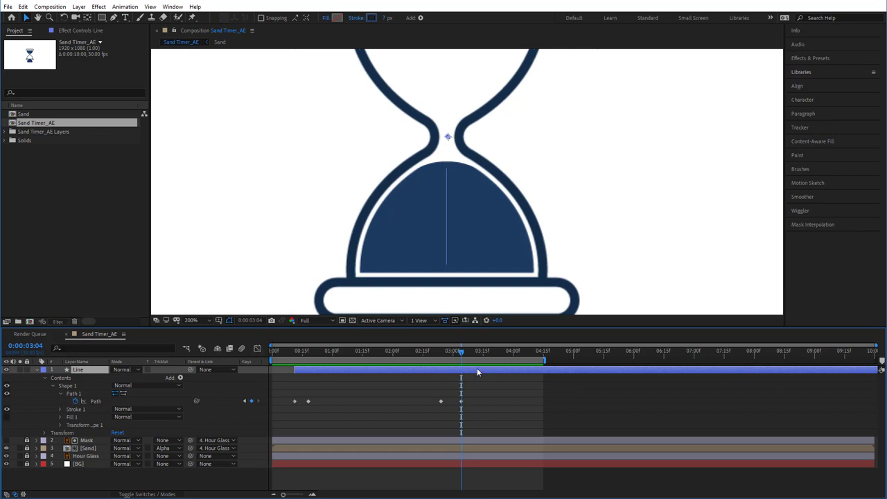
key("alt+]")
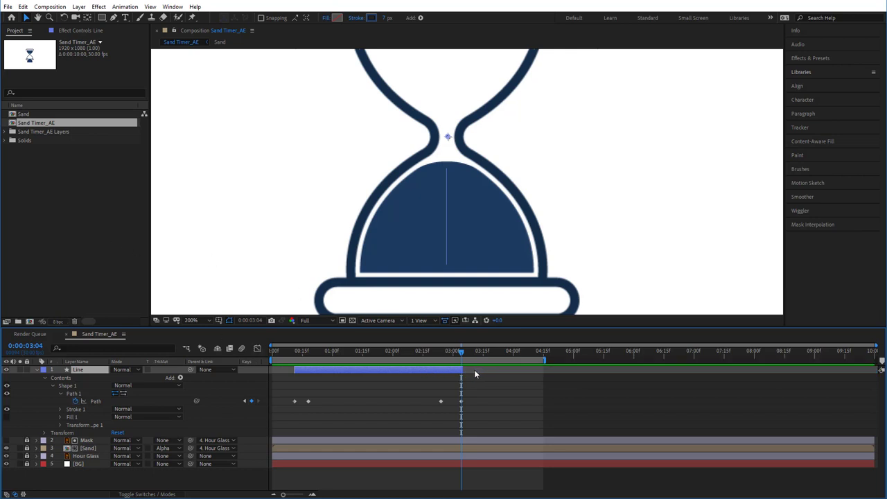
- Collapse the Line layer, set the viewer to 50%, and play the hourglass animation from the start
left_click(472, 380)
left_click_drag(453, 353, 239, 369)
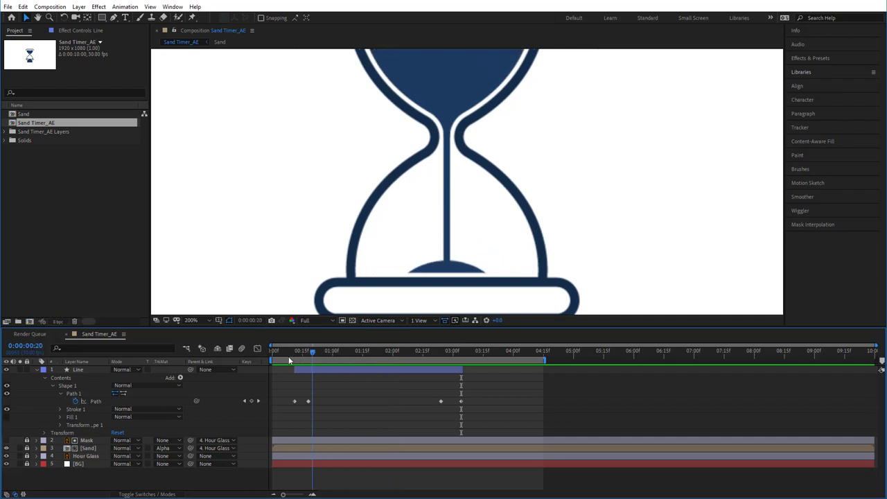
left_click(38, 371)
left_click(317, 320)
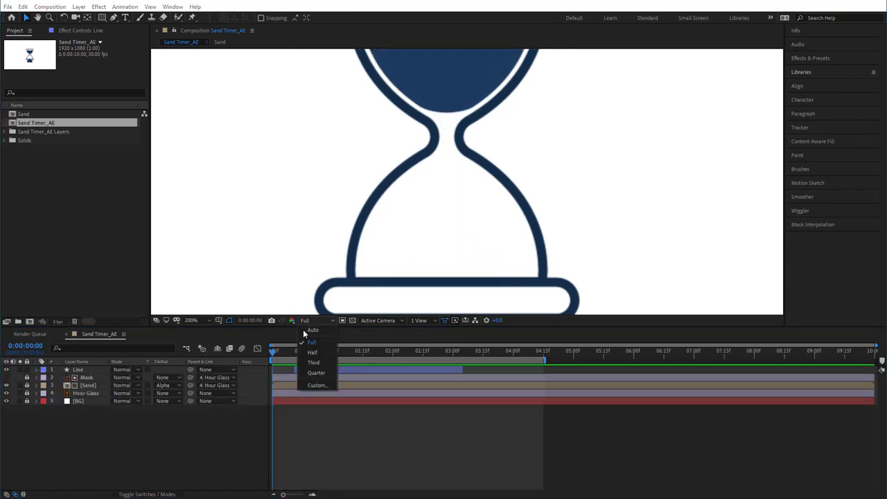
left_click(191, 320)
left_click(197, 398)
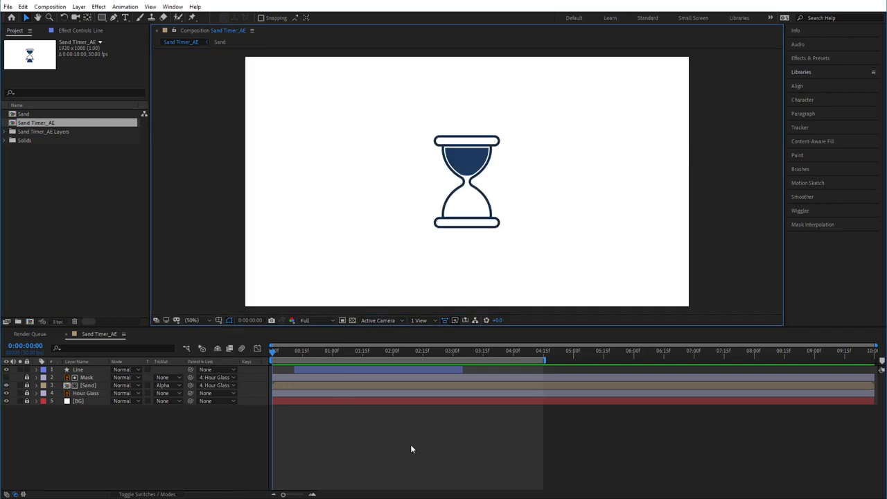
left_click(404, 451)
key("space")
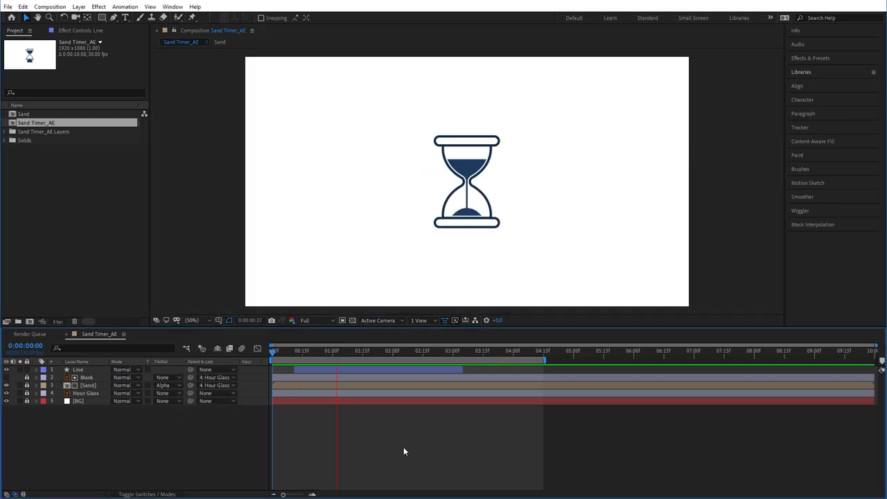